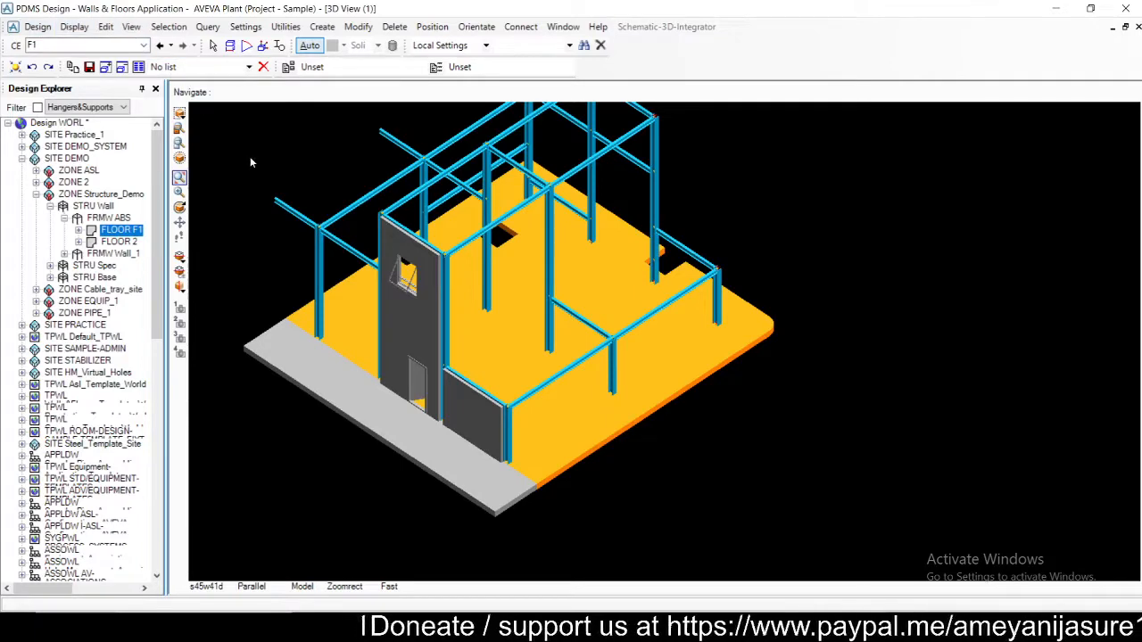
pyautogui.click(39, 27)
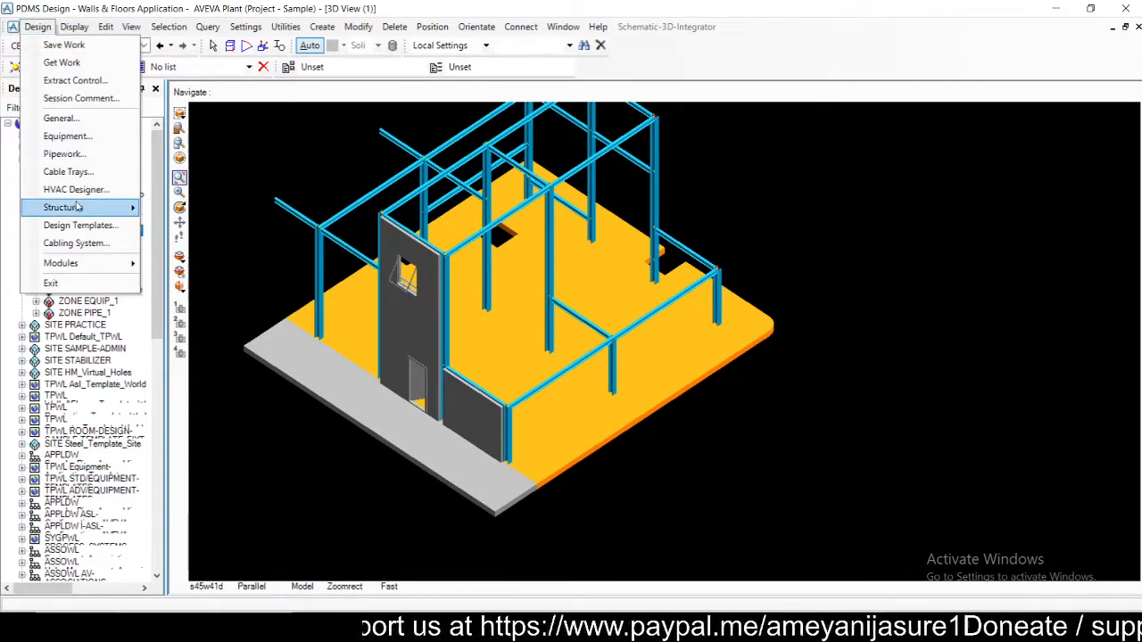
pyautogui.moveTo(79, 207)
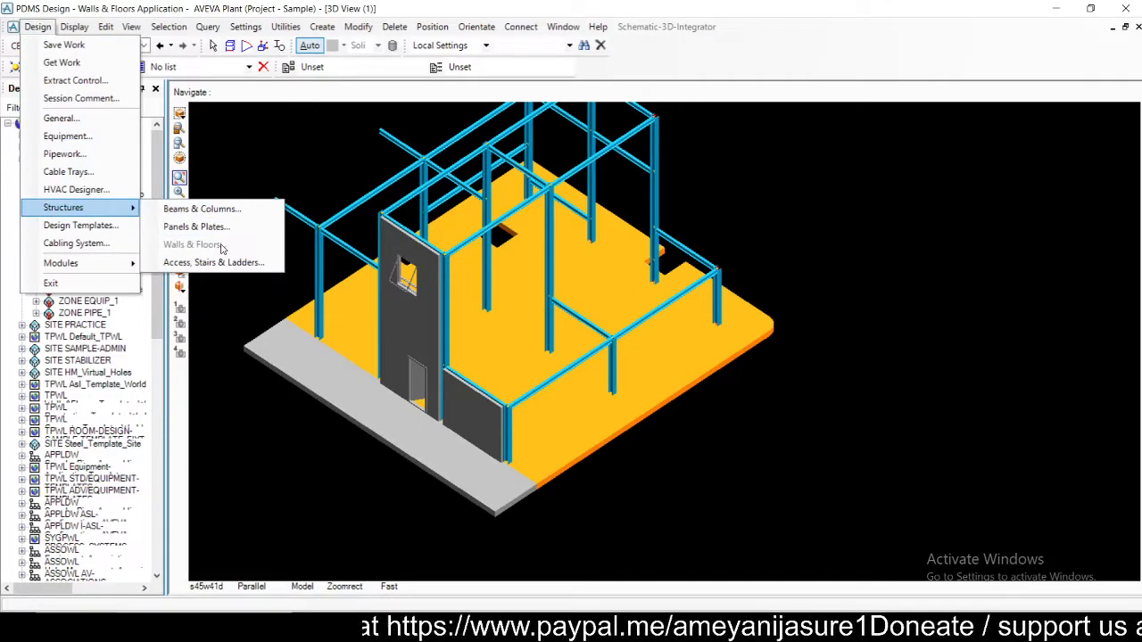
pyautogui.click(289, 156)
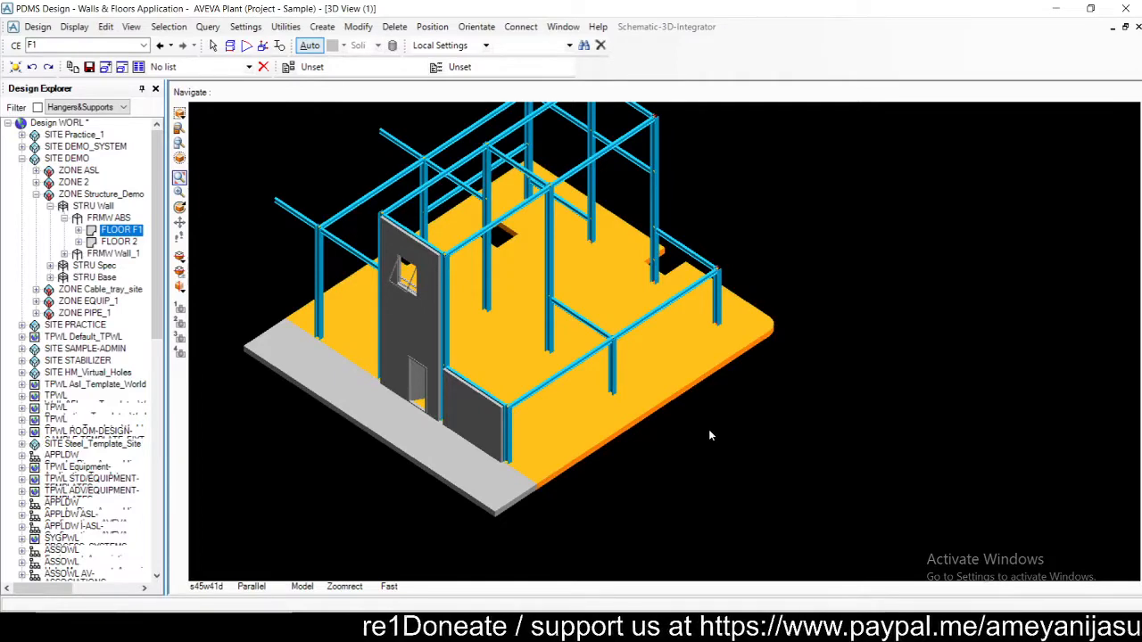
# Step: Start creating a standard floor fitting on floor F1 and move its form clear of the model
pyautogui.scroll(3, 710, 436)
pyautogui.scroll(-1, 755, 382)
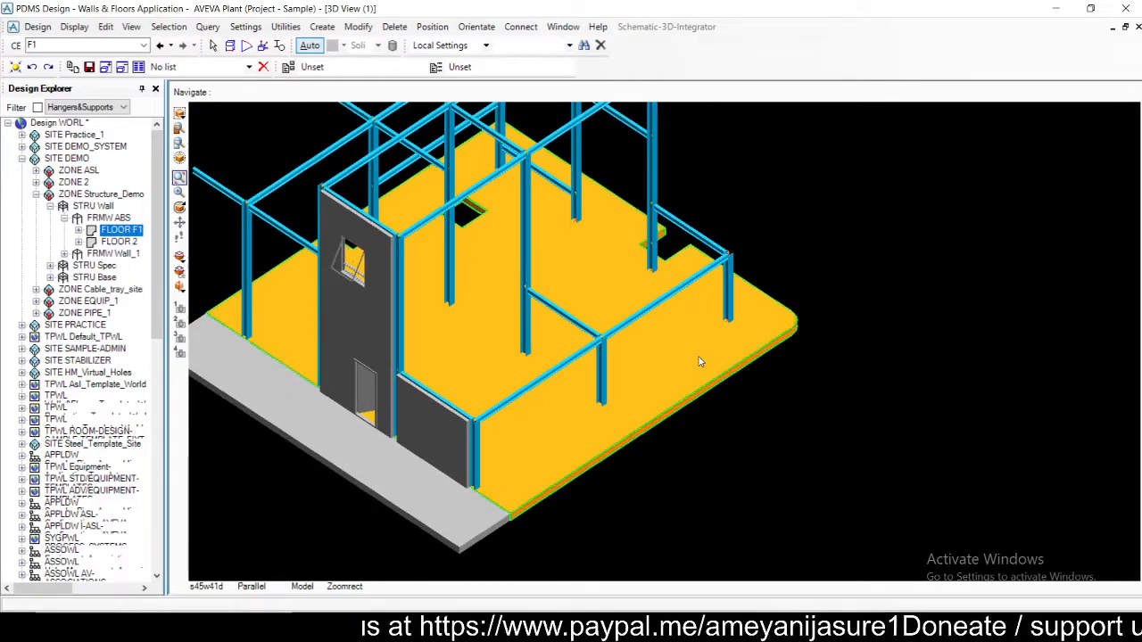
pyautogui.click(322, 27)
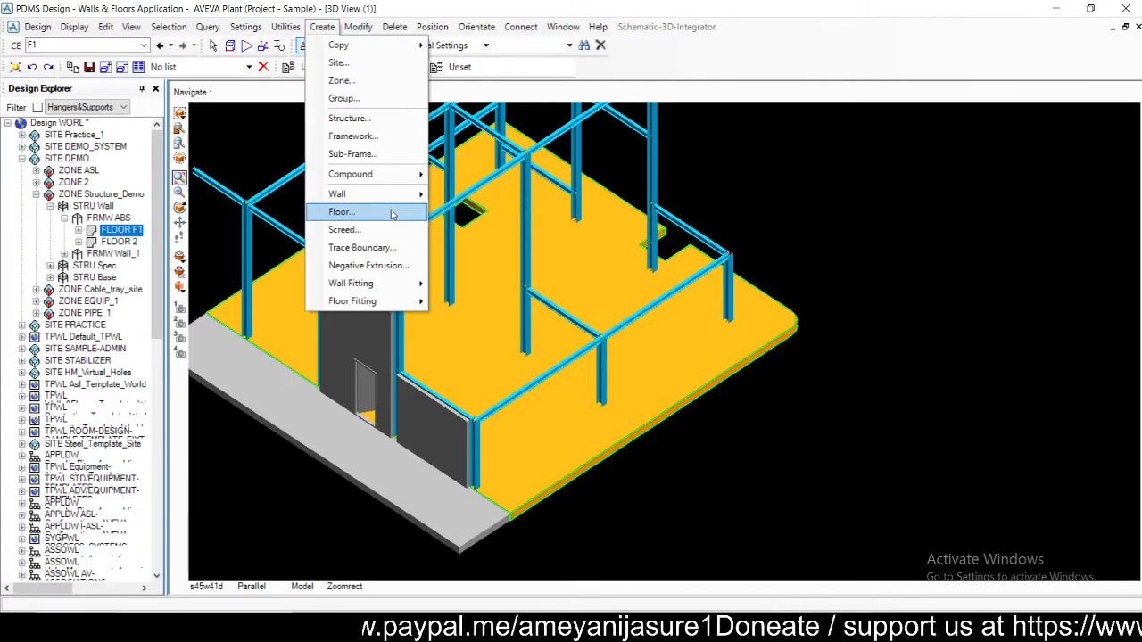
pyautogui.moveTo(389, 304)
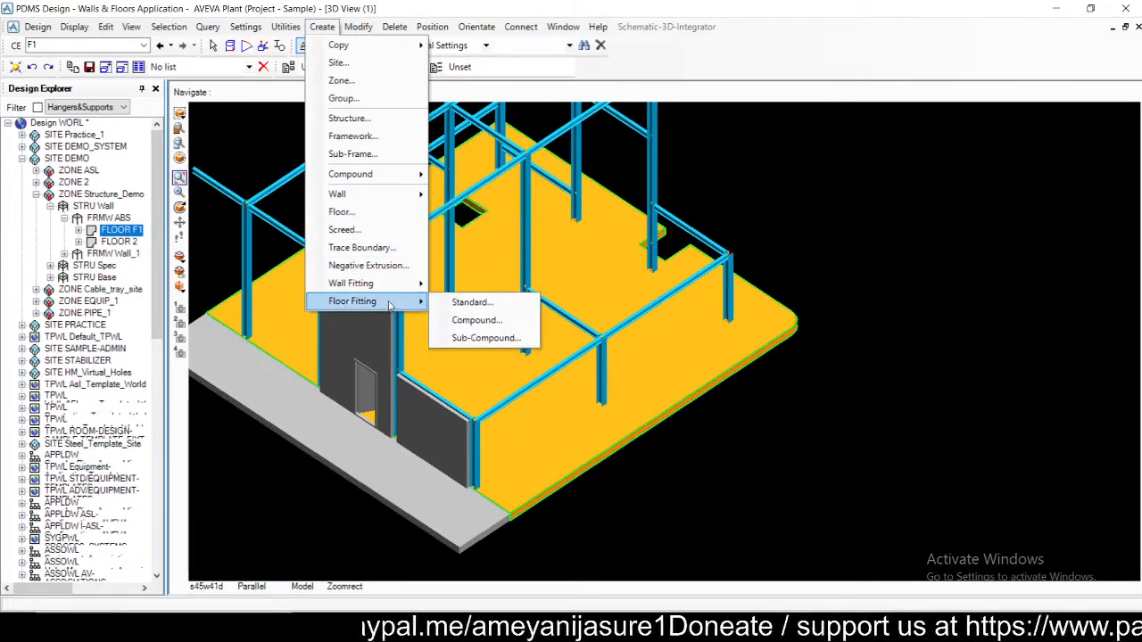
pyautogui.click(470, 303)
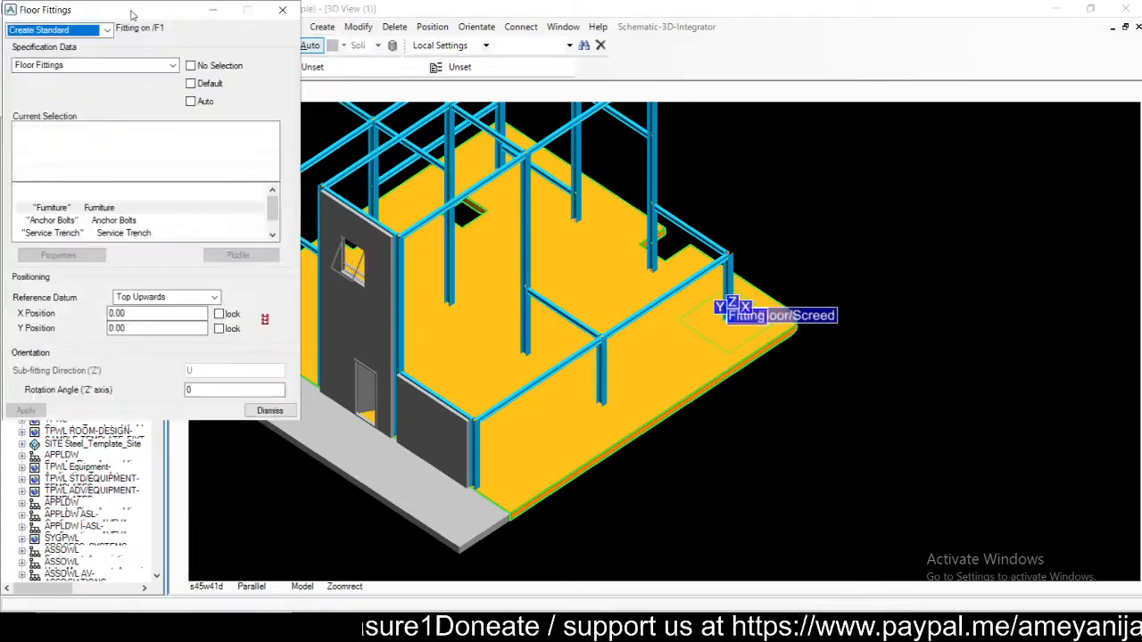
pyautogui.moveTo(132, 14); pyautogui.dragTo(951, 133)
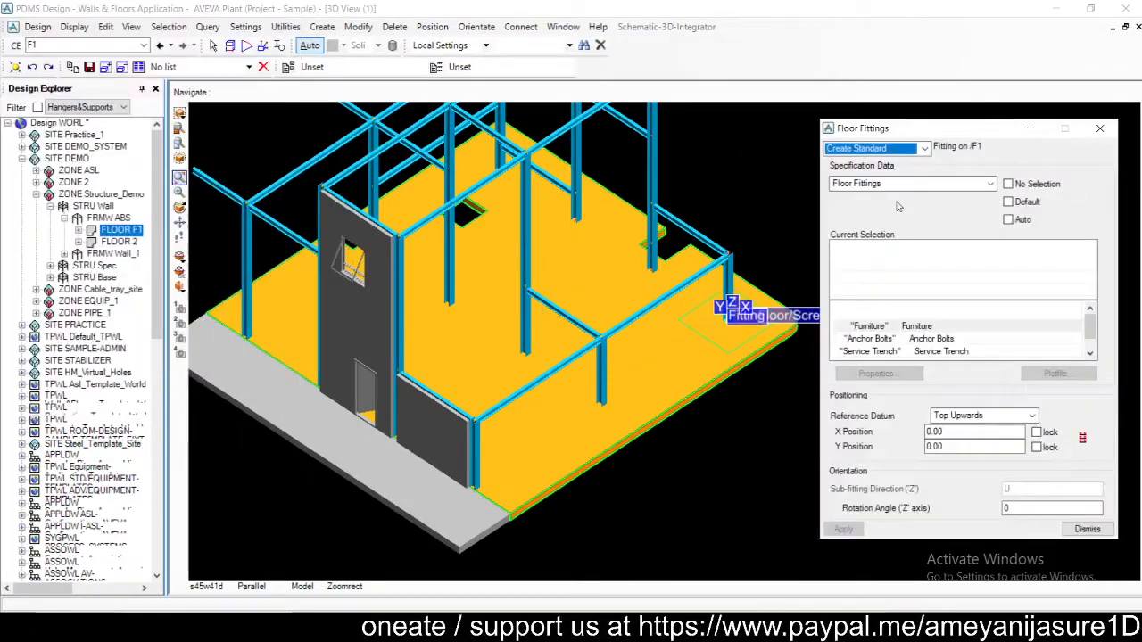
# Step: Keep the fitting form on Create Standard with the Floor Fittings specification
pyautogui.scroll(-3, 741, 346)
pyautogui.scroll(2, 754, 344)
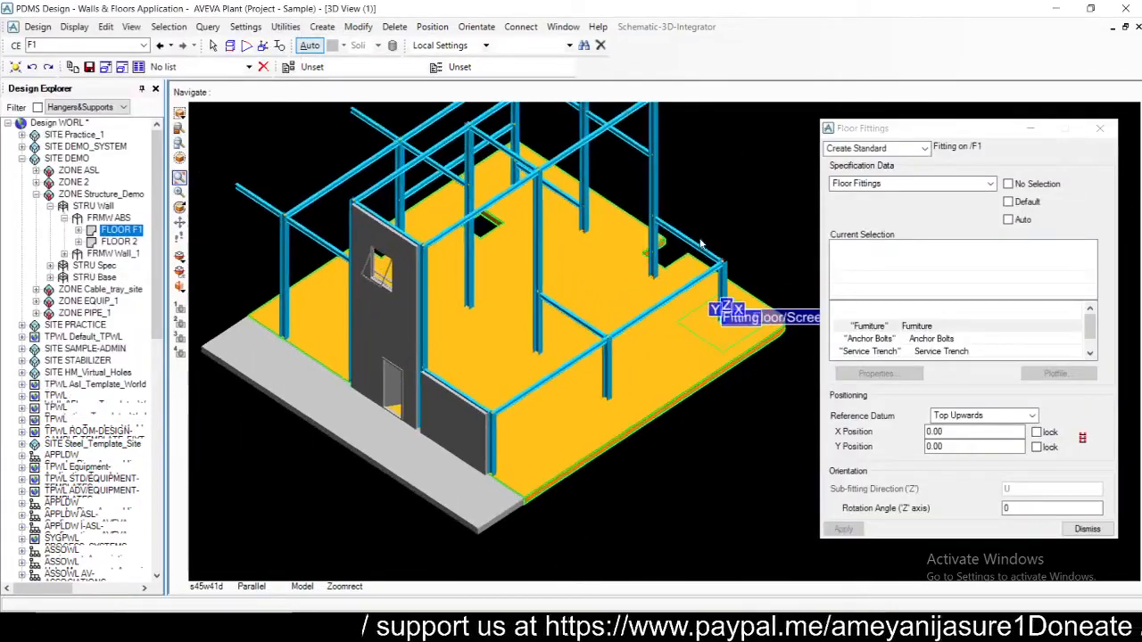
pyautogui.scroll(3, 775, 370)
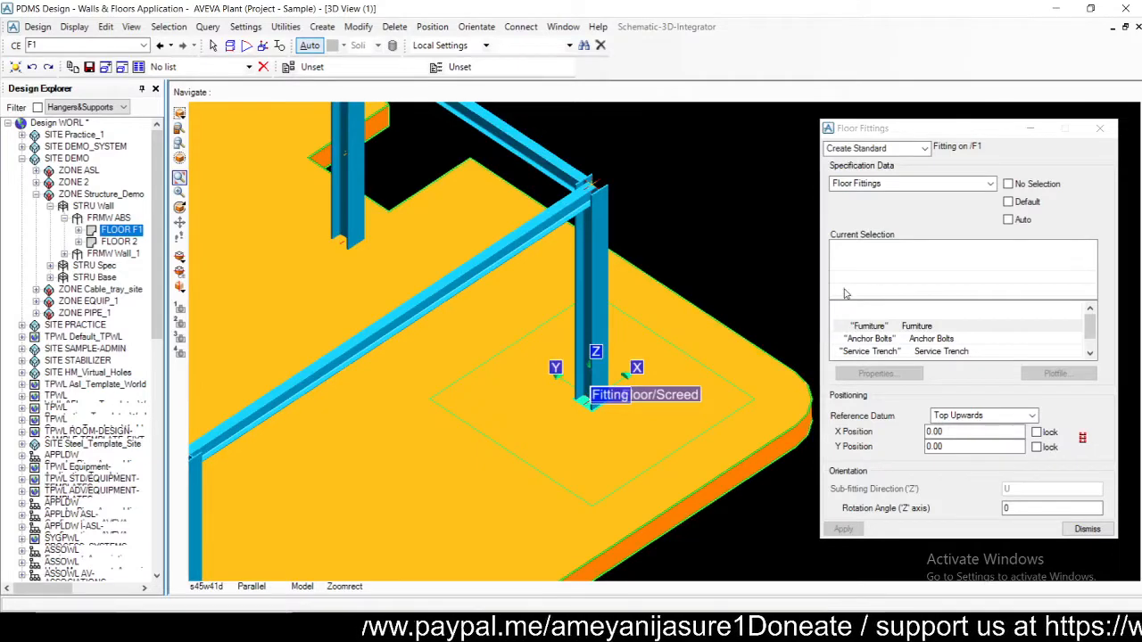
pyautogui.click(888, 150)
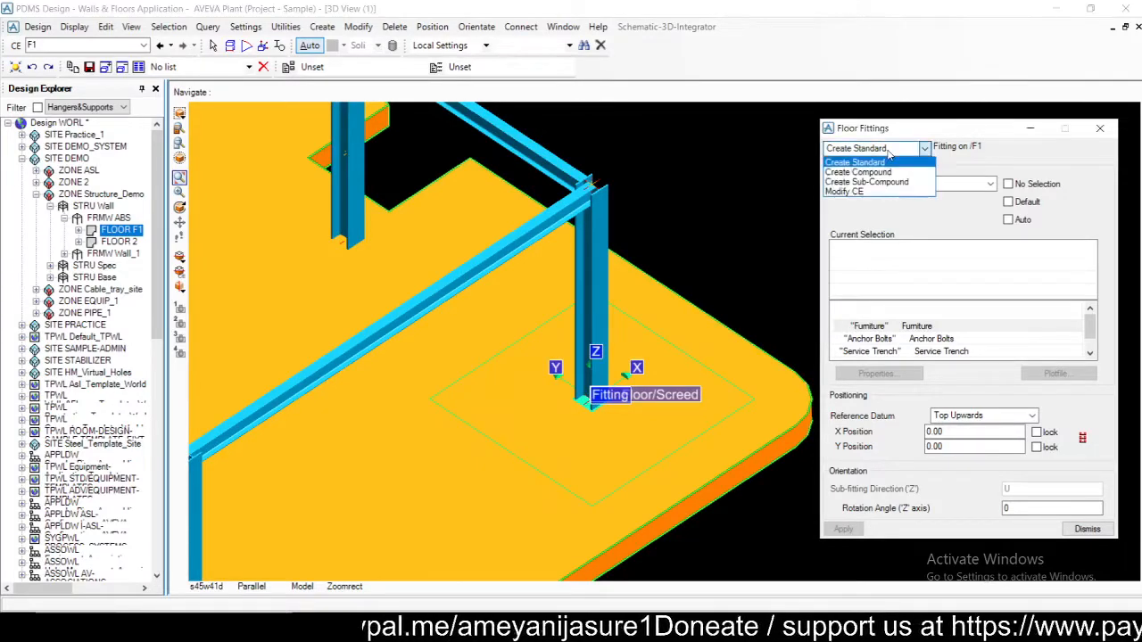
pyautogui.click(887, 161)
pyautogui.click(890, 183)
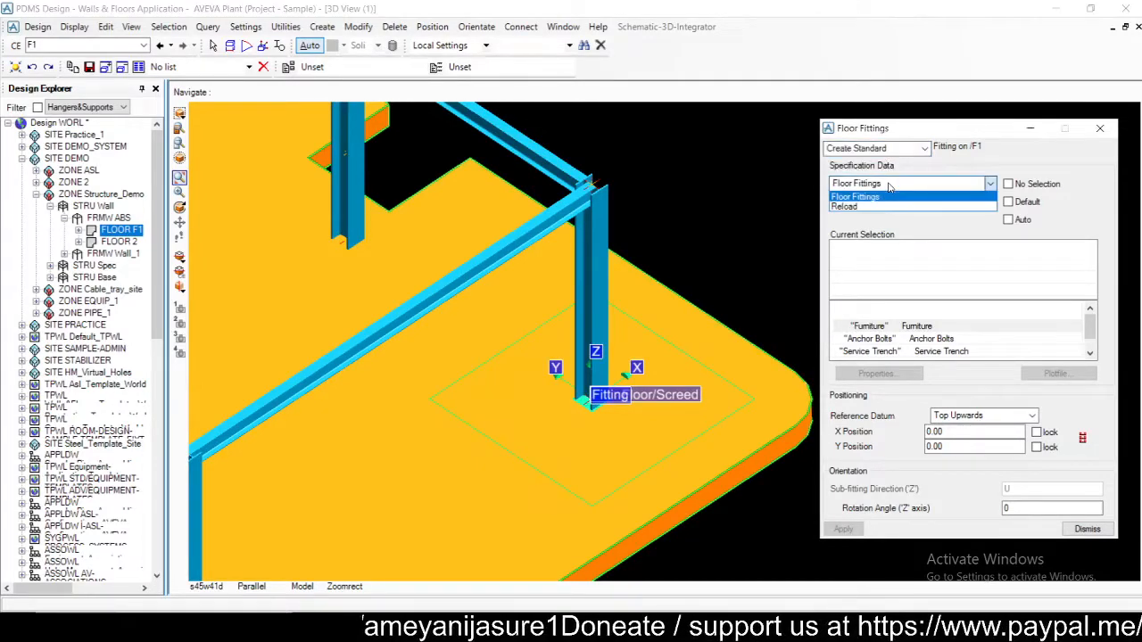
pyautogui.click(889, 187)
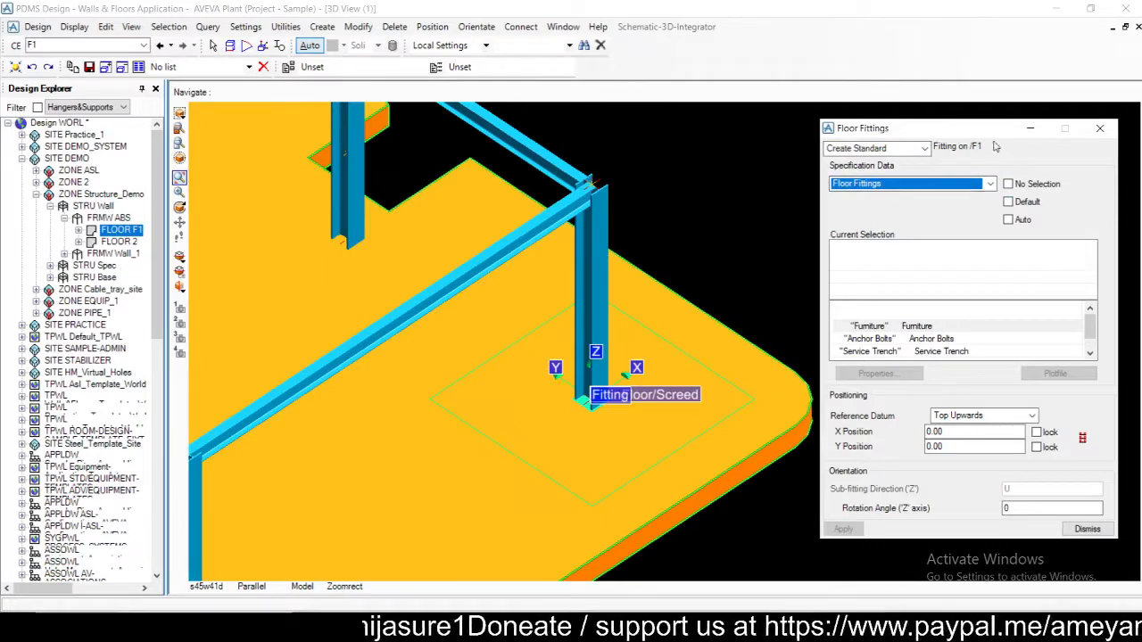
# Step: Review the available floor fitting types and the chairs offered under Furniture, and return to the top of the specification
pyautogui.moveTo(981, 129); pyautogui.dragTo(961, 69)
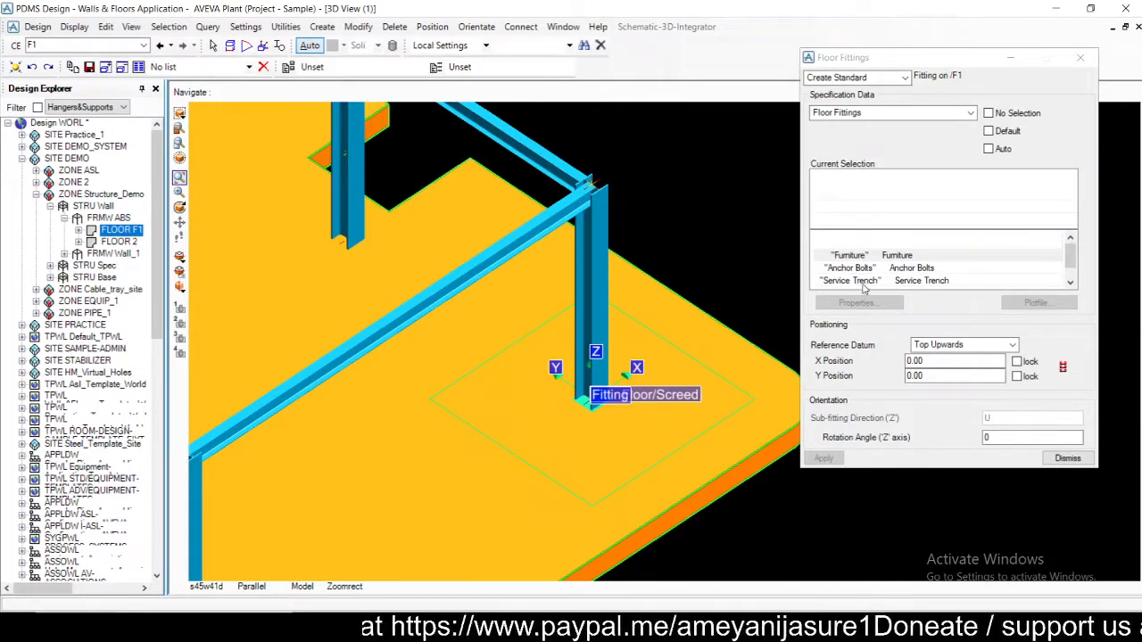
pyautogui.click(1071, 282)
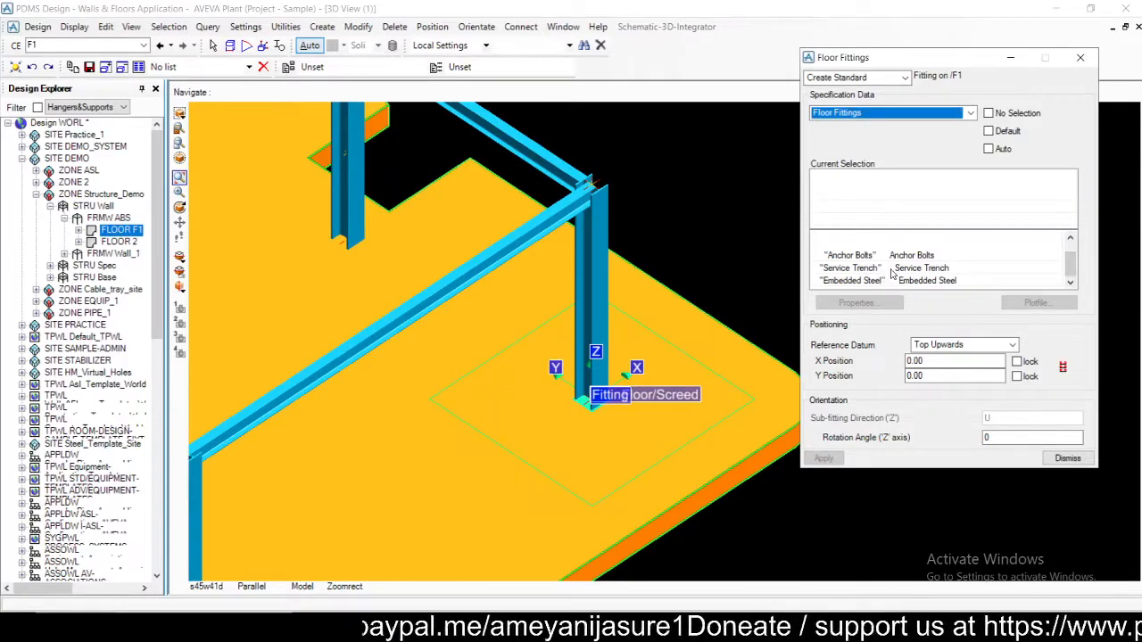
pyautogui.scroll(1, 891, 275)
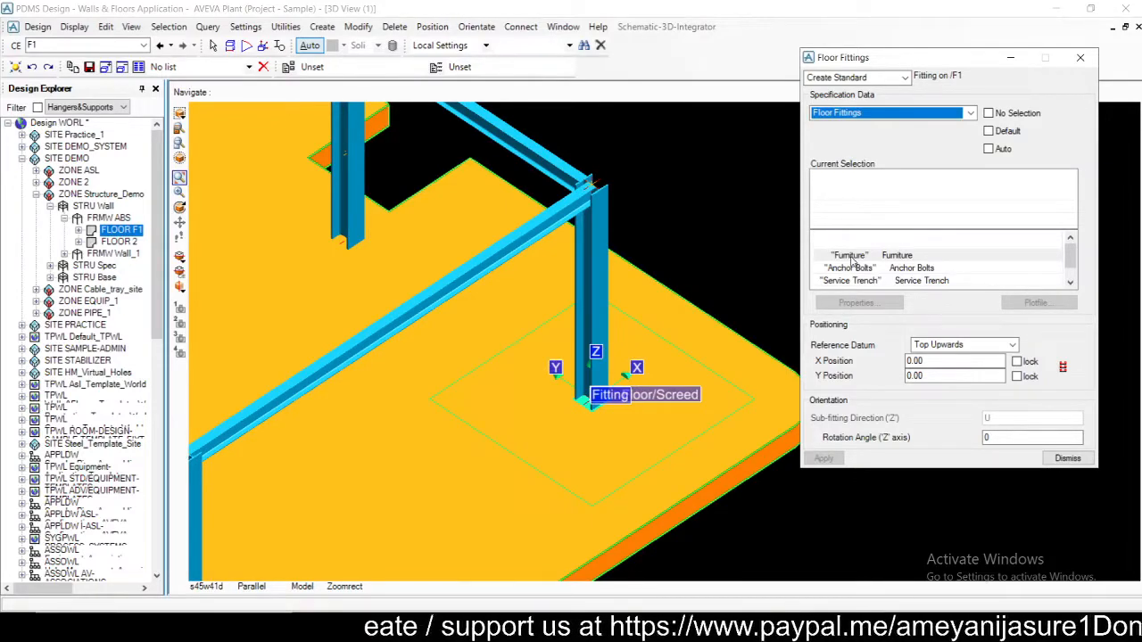
pyautogui.click(853, 257)
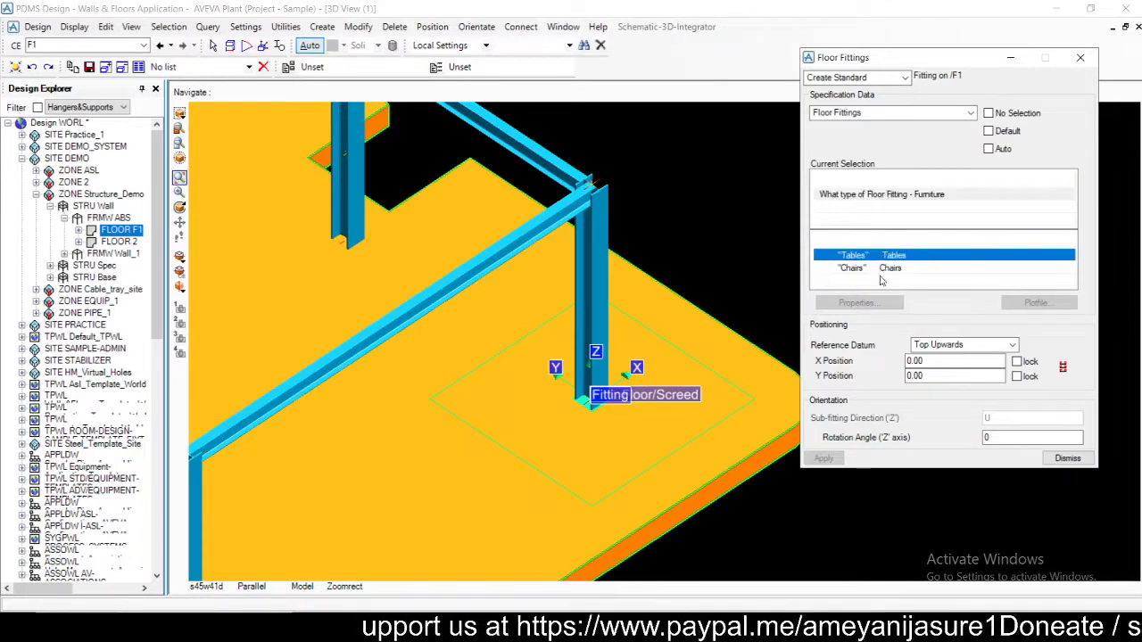
pyautogui.click(897, 270)
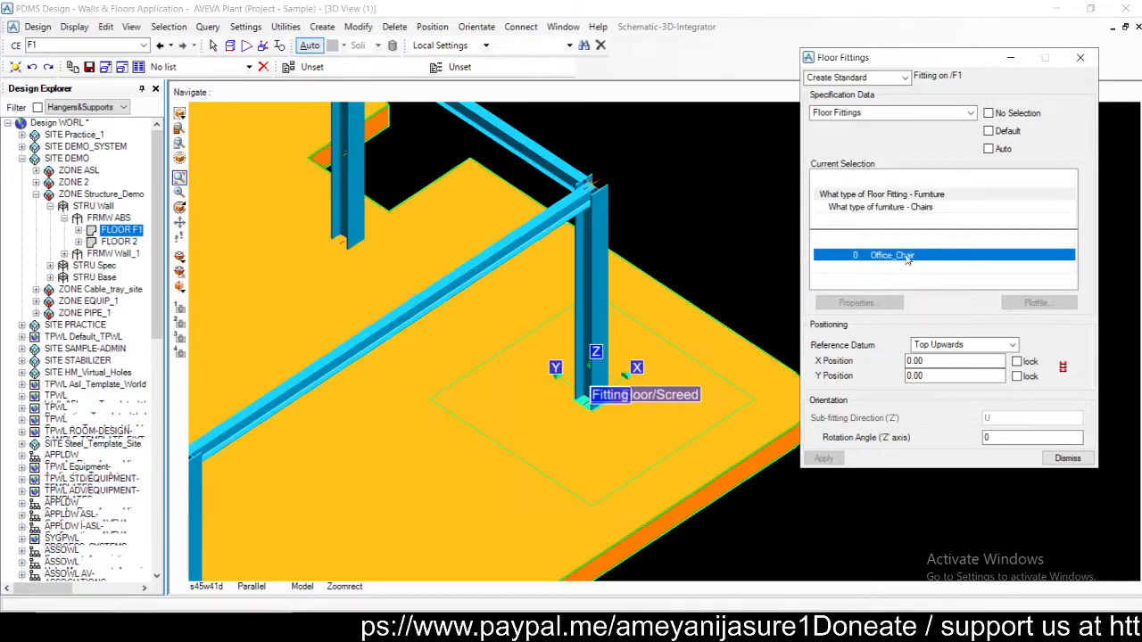
pyautogui.click(882, 208)
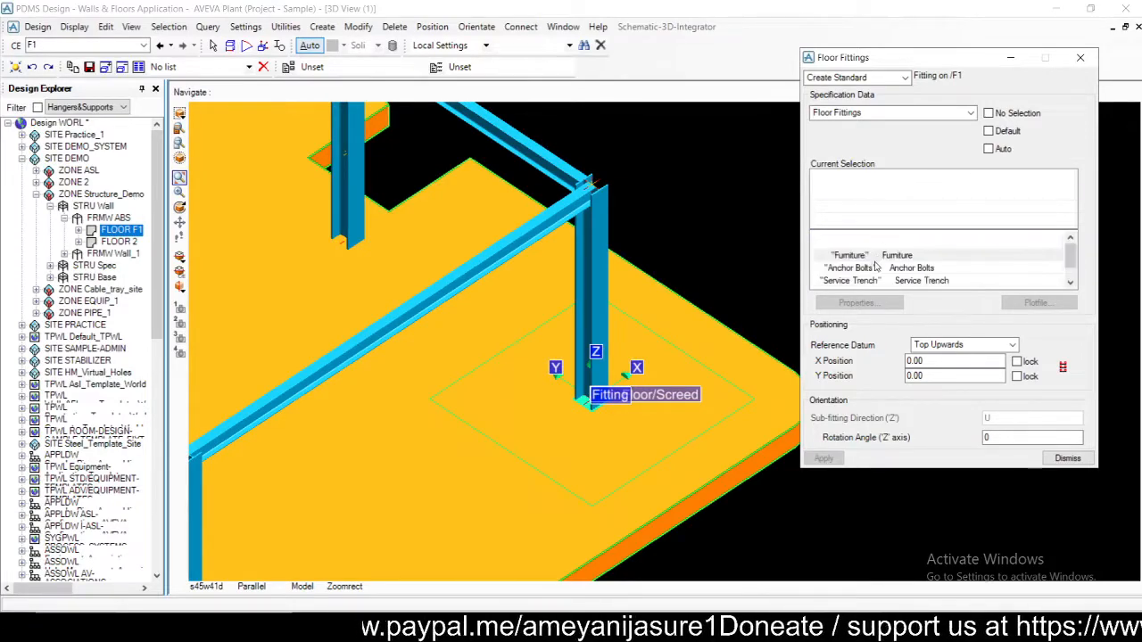
# Step: Choose Office_Table from the Furniture tables as the floor fitting, keeping Top Upwards as the reference datum
pyautogui.click(878, 258)
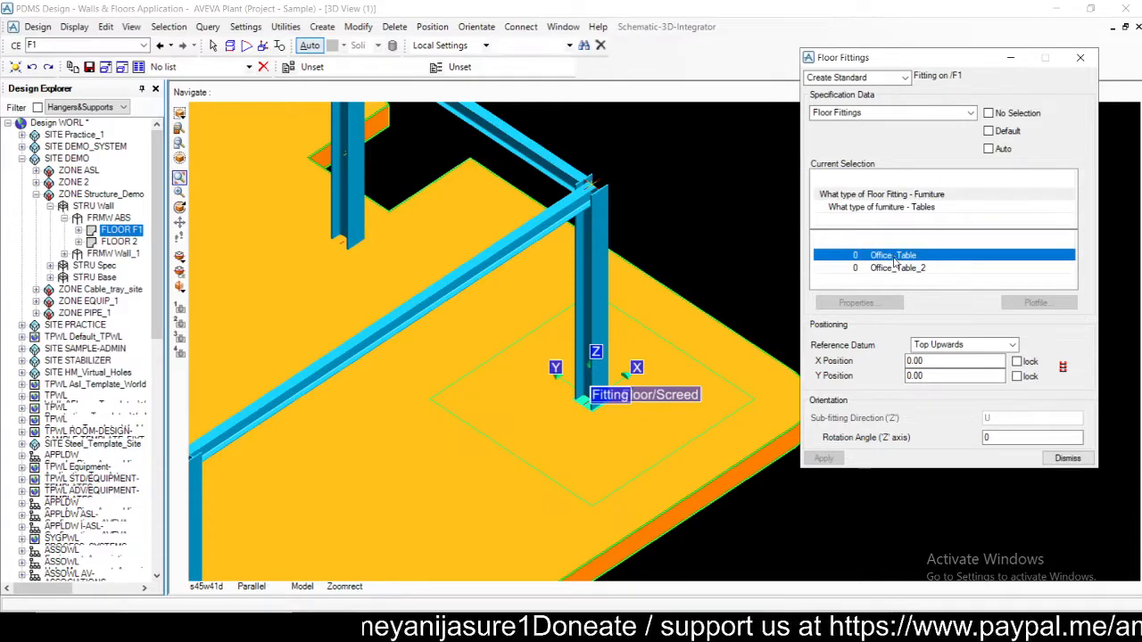
pyautogui.click(897, 257)
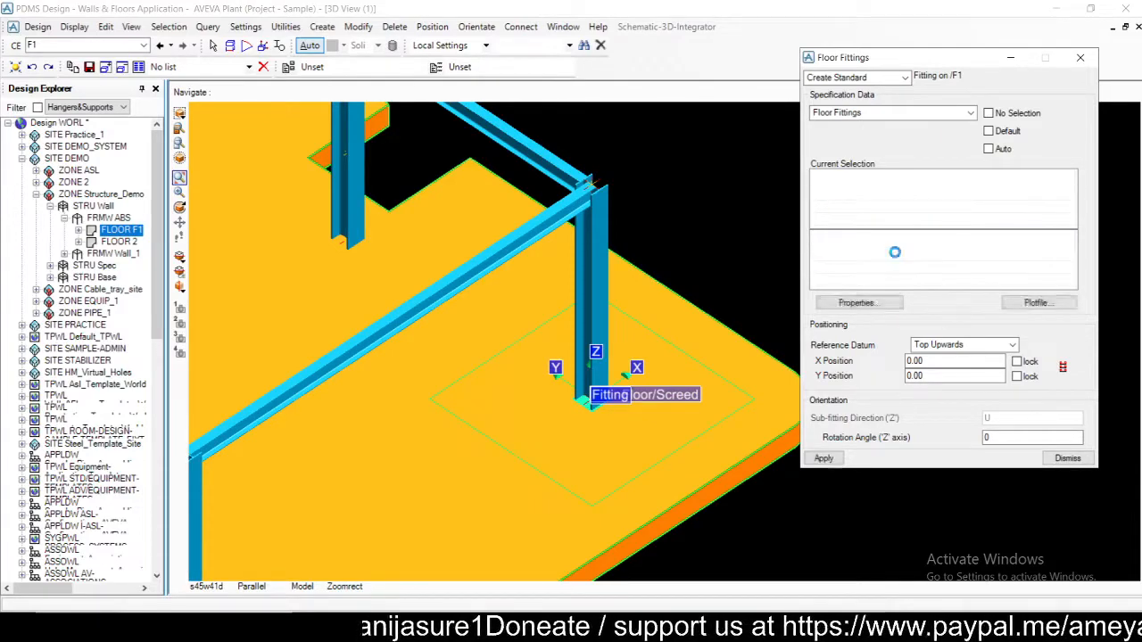
pyautogui.click(956, 346)
pyautogui.click(956, 346)
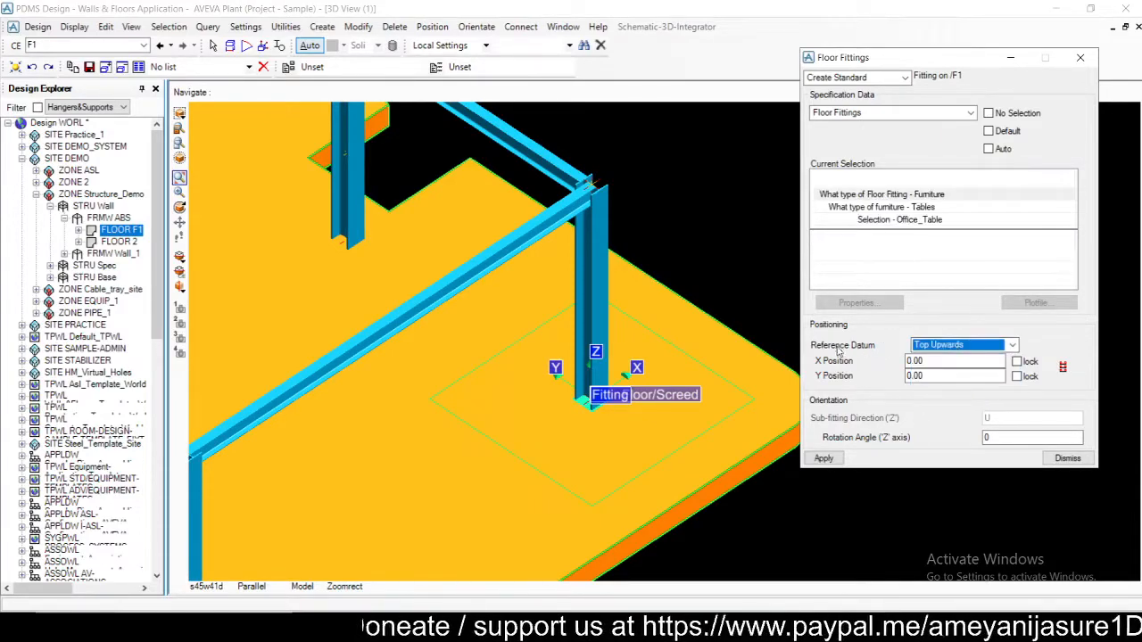
pyautogui.click(757, 361)
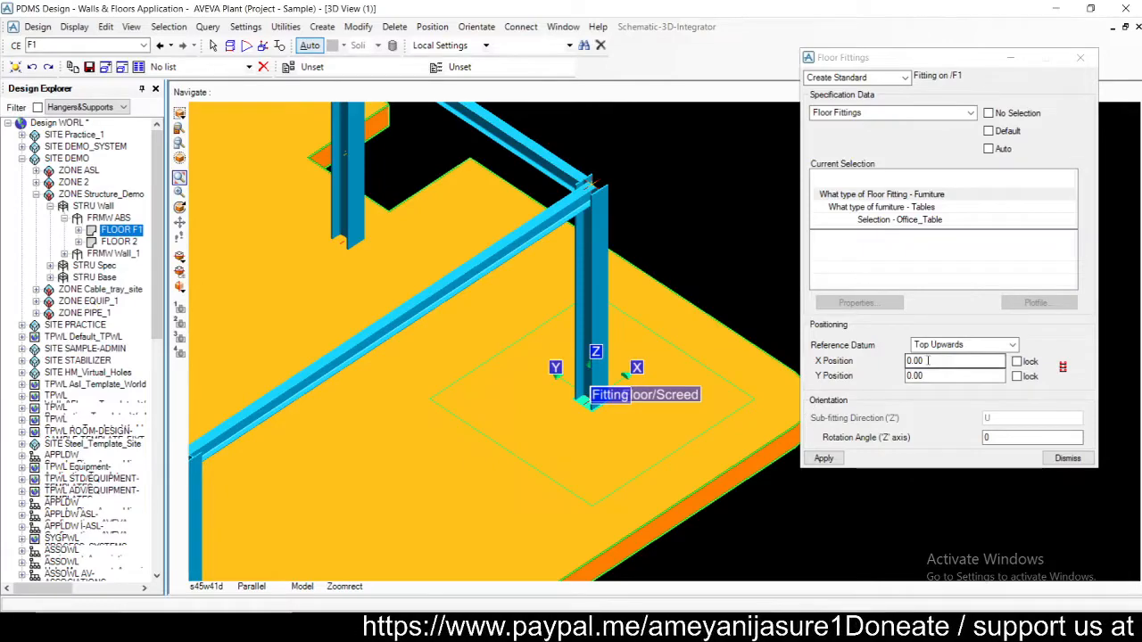
# Step: Position the office table fitting at the mid-point of the floor's long front edge using the Mid-Point pick option
pyautogui.scroll(-2, 594, 385)
pyautogui.scroll(-2, 594, 386)
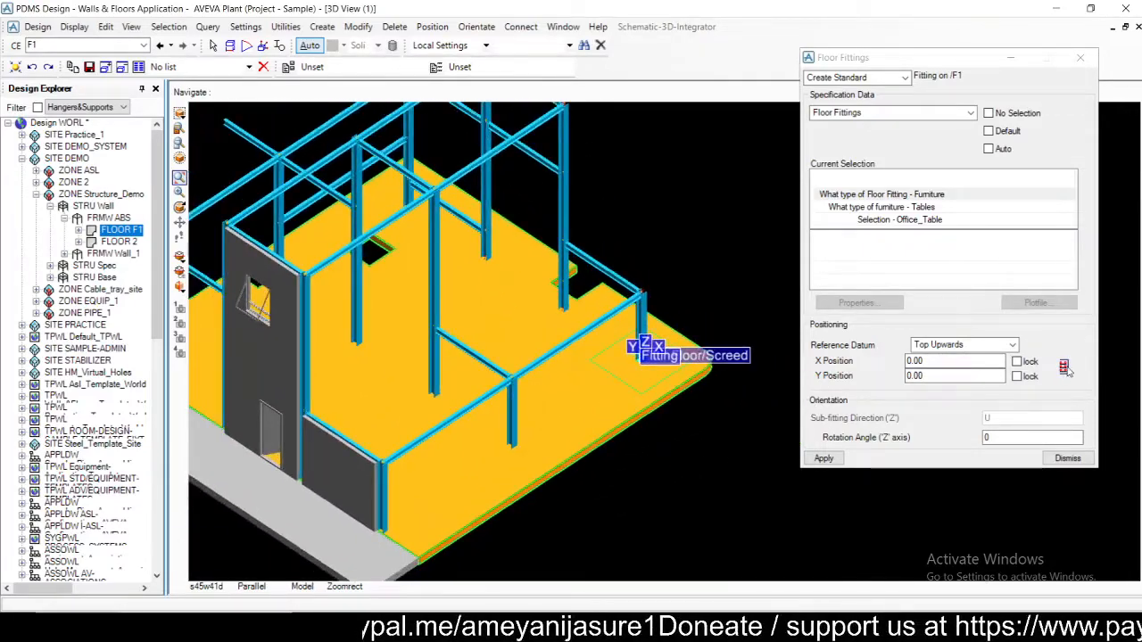
pyautogui.click(939, 360)
pyautogui.moveTo(939, 360); pyautogui.dragTo(899, 363)
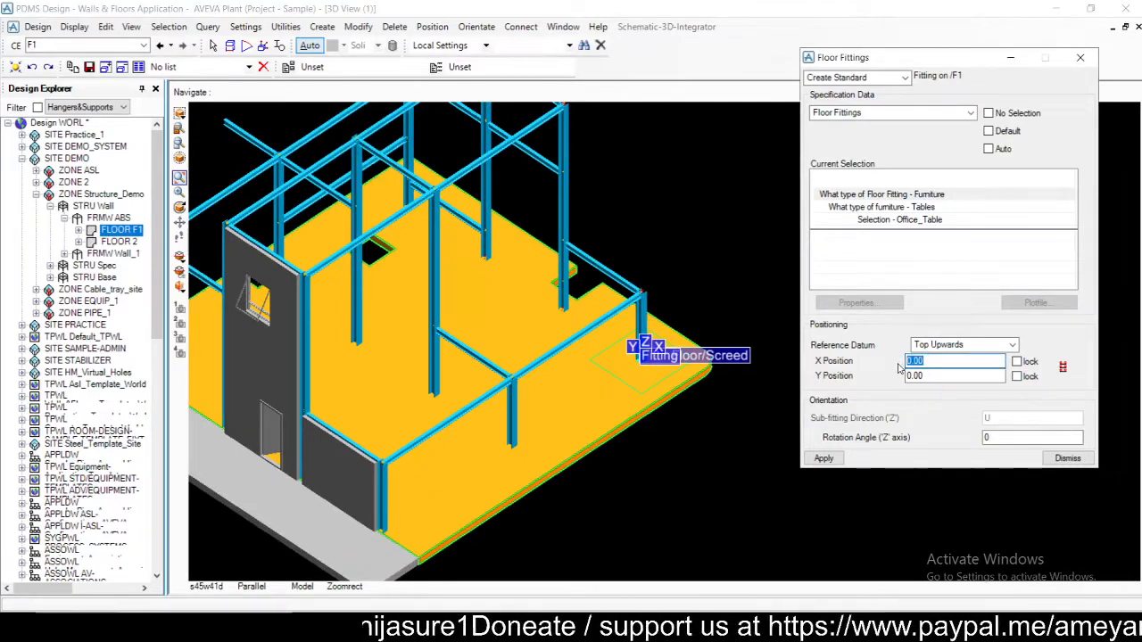
pyautogui.click(1062, 368)
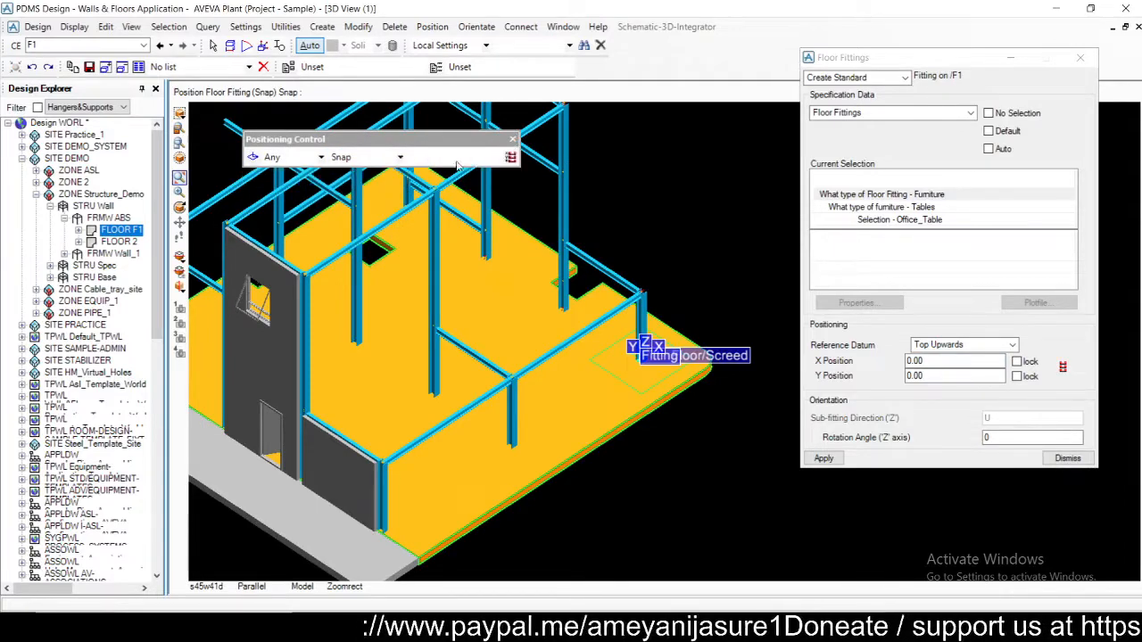
pyautogui.moveTo(415, 144); pyautogui.dragTo(411, 120)
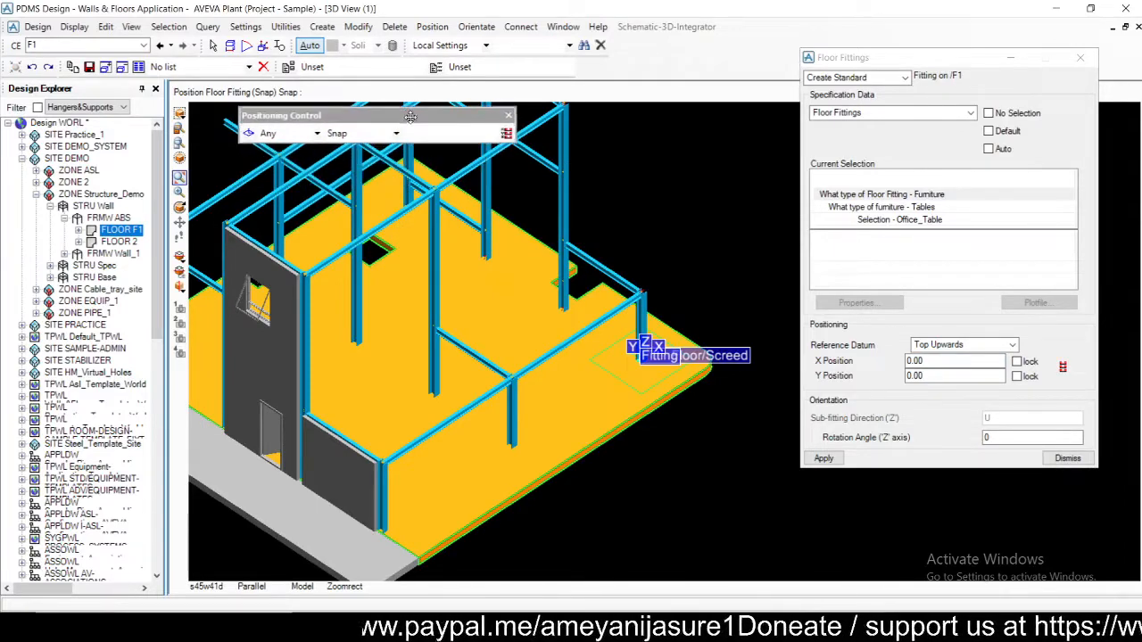
pyautogui.click(334, 134)
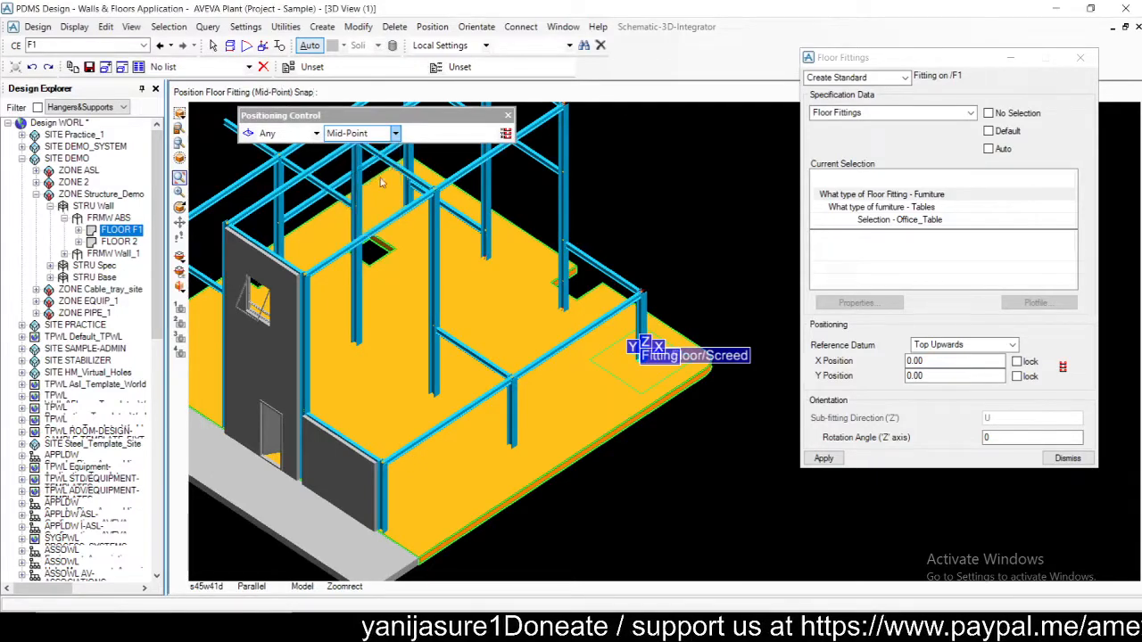
pyautogui.click(374, 178)
pyautogui.click(585, 445)
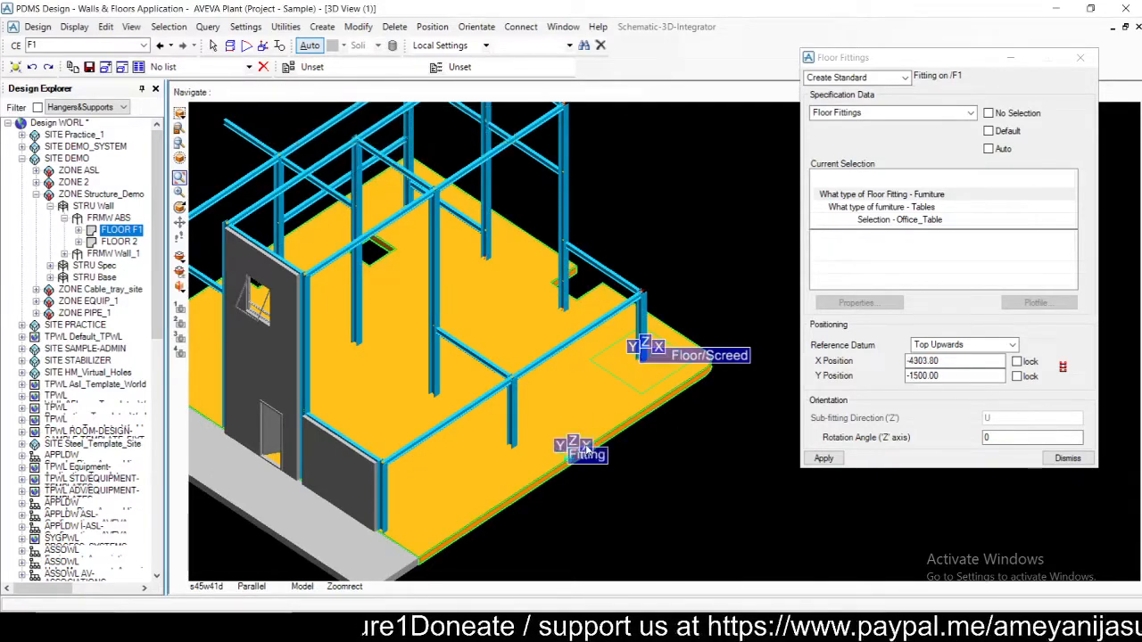
# Step: Try a Y position of -2000 for the office table fitting
pyautogui.scroll(2, 583, 451)
pyautogui.scroll(3, 560, 528)
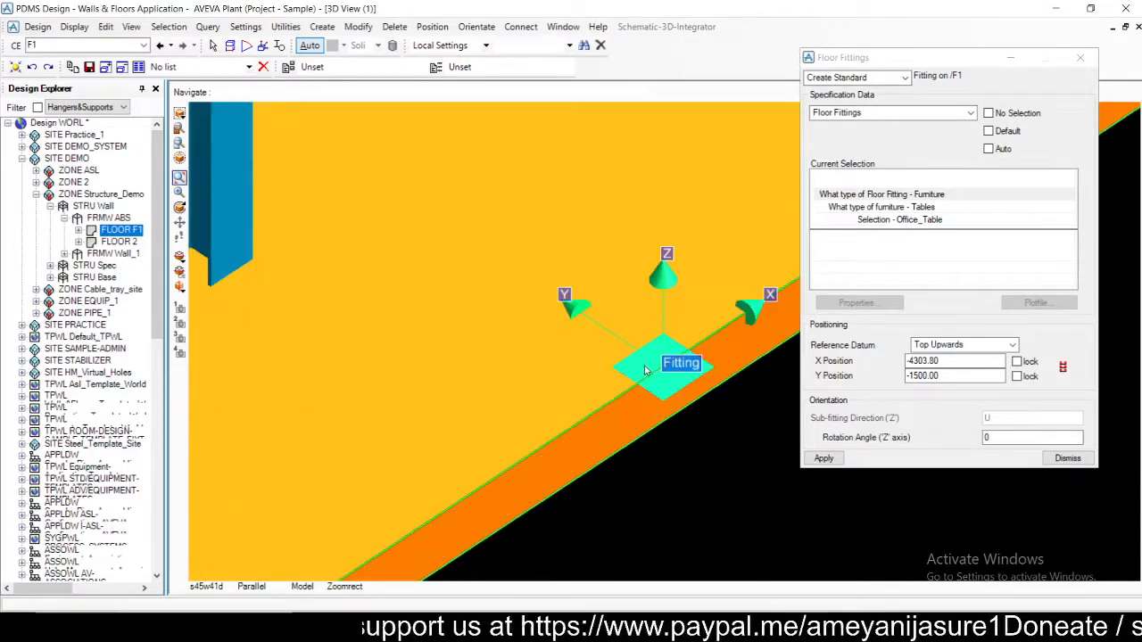
pyautogui.moveTo(950, 375); pyautogui.dragTo(910, 377)
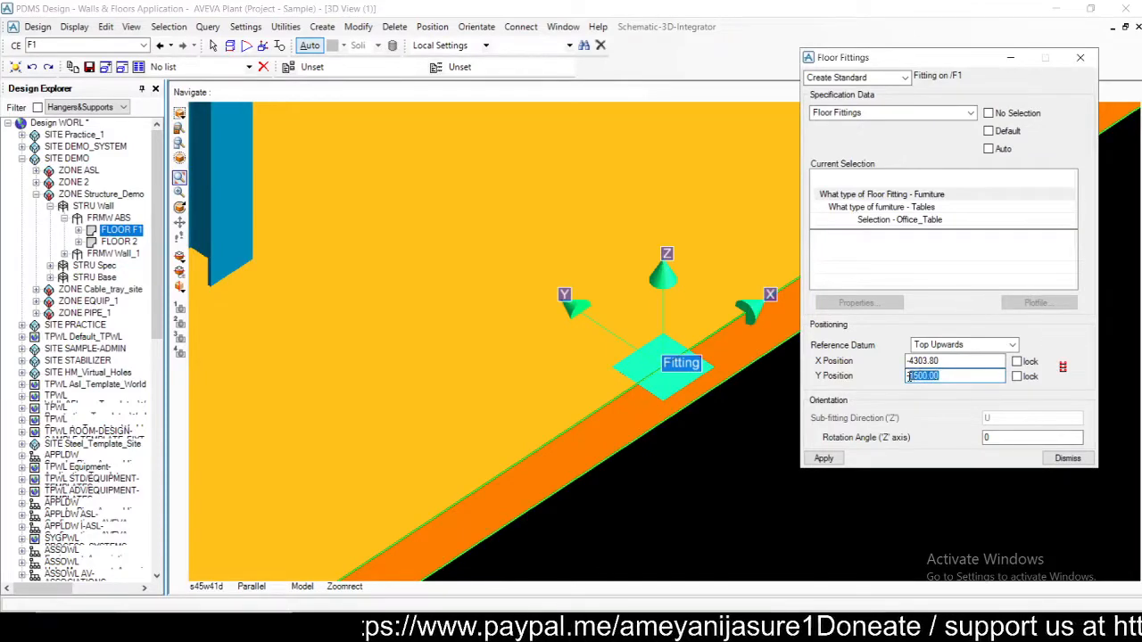
pyautogui.write('2000')
pyautogui.press('Return')
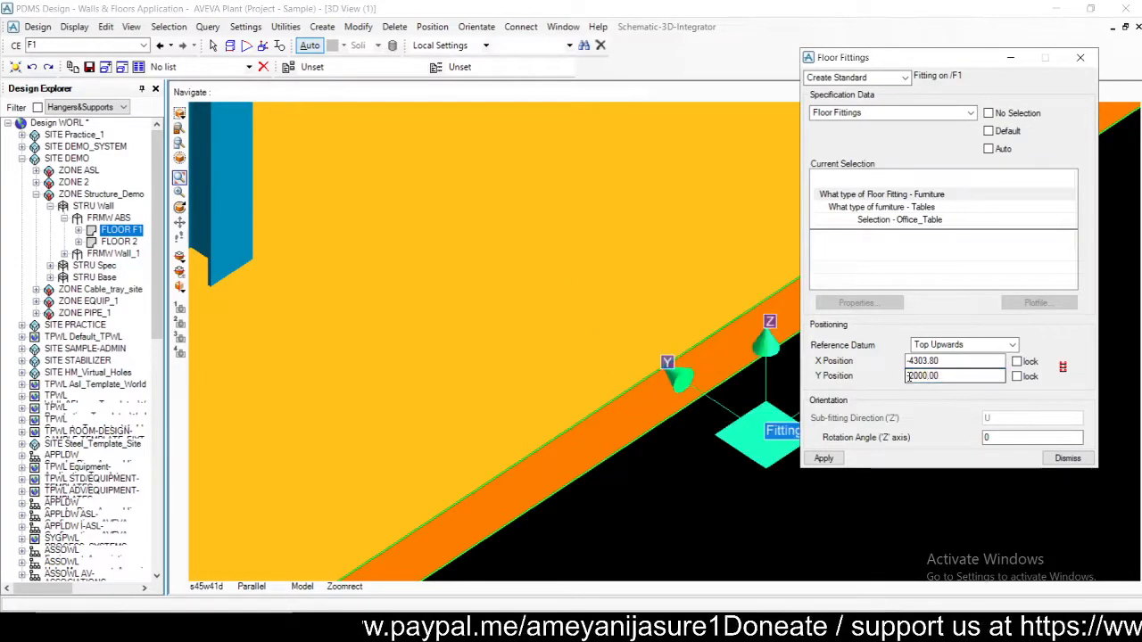
# Step: Set the office table fitting's Y position to -1000 so it sits inward from the floor edge
pyautogui.moveTo(946, 375); pyautogui.dragTo(887, 376)
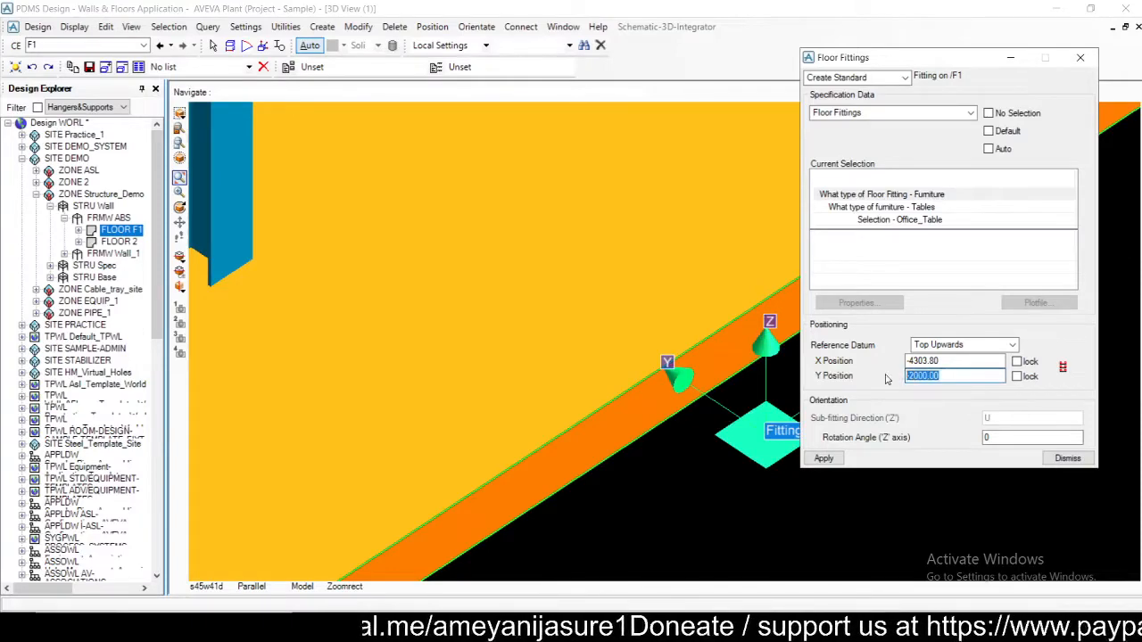
pyautogui.write('1000')
pyautogui.press('Return')
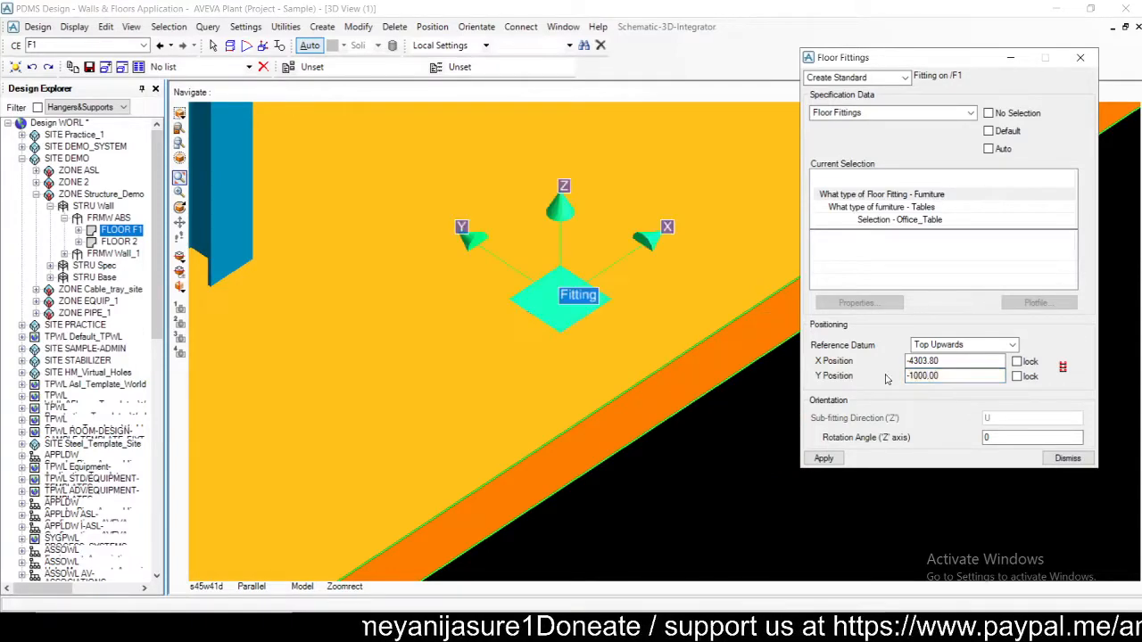
pyautogui.moveTo(955, 378); pyautogui.dragTo(851, 363)
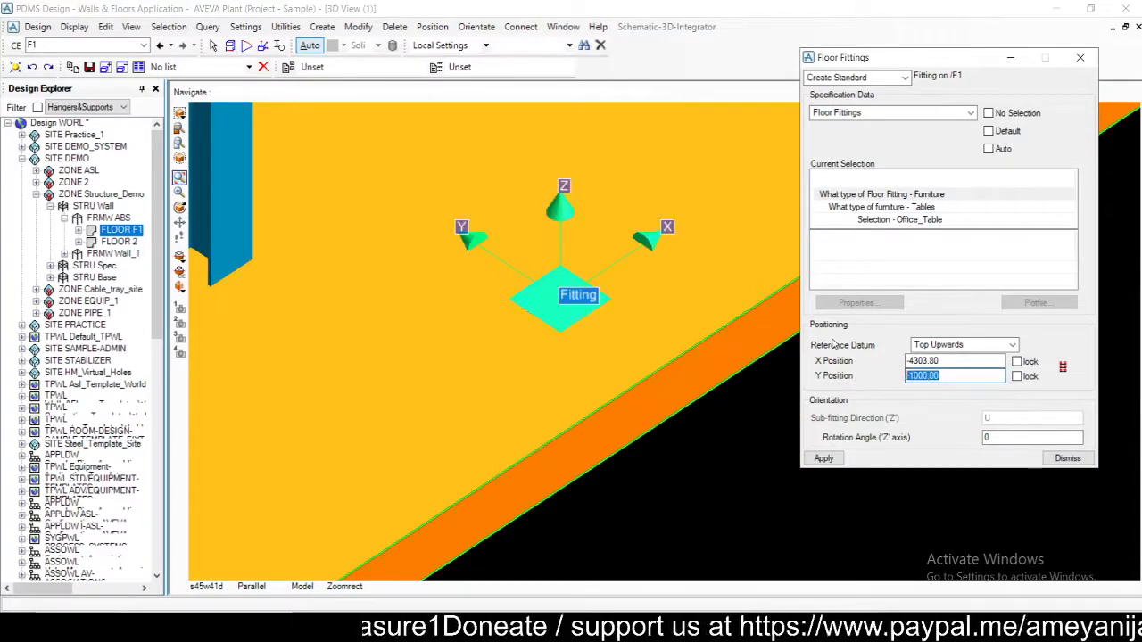
# Step: Set the office table fitting's Y position to -500
pyautogui.write('-500')
pyautogui.press('Return')
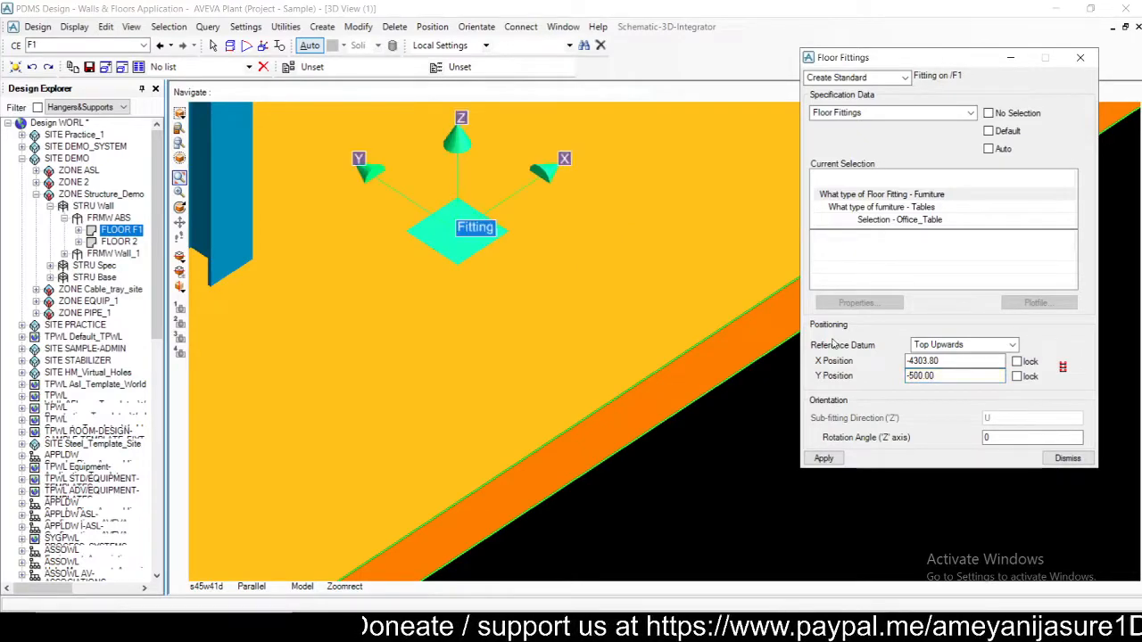
# Step: Try X positions of -4400 and -4000 for the office table fitting
pyautogui.moveTo(941, 361); pyautogui.dragTo(912, 360)
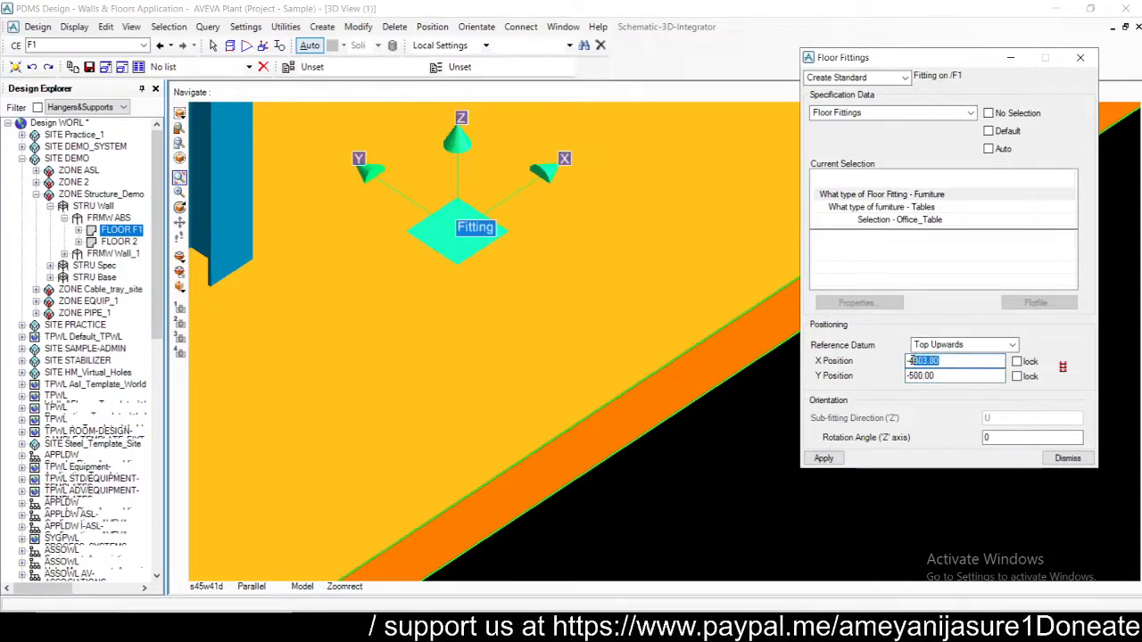
pyautogui.write('440')
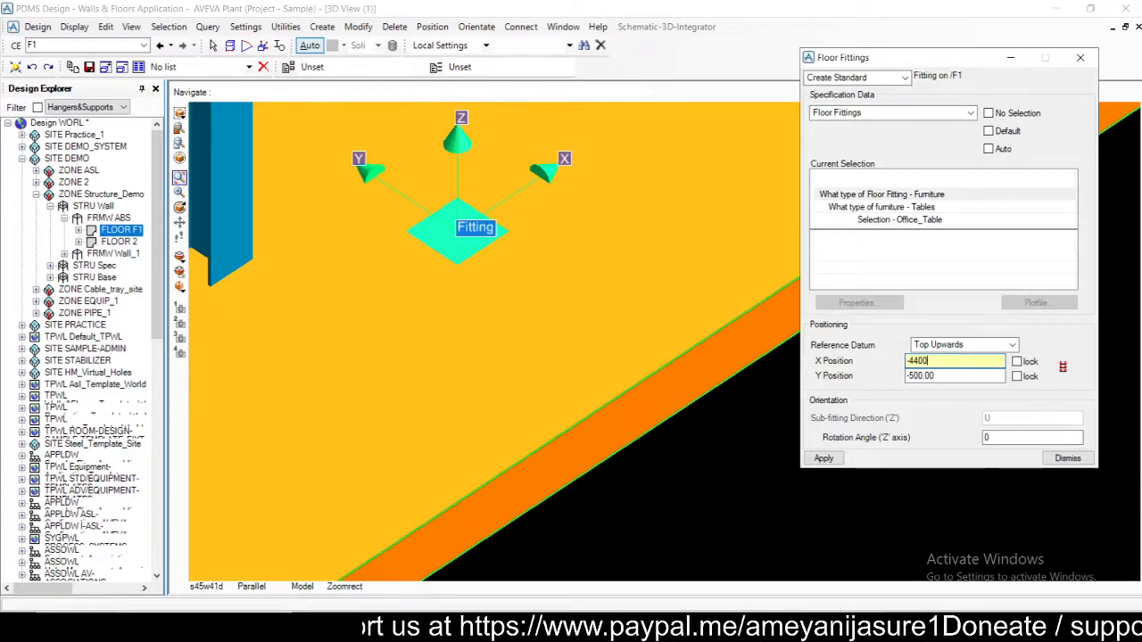
pyautogui.write('0')
pyautogui.press('Return')
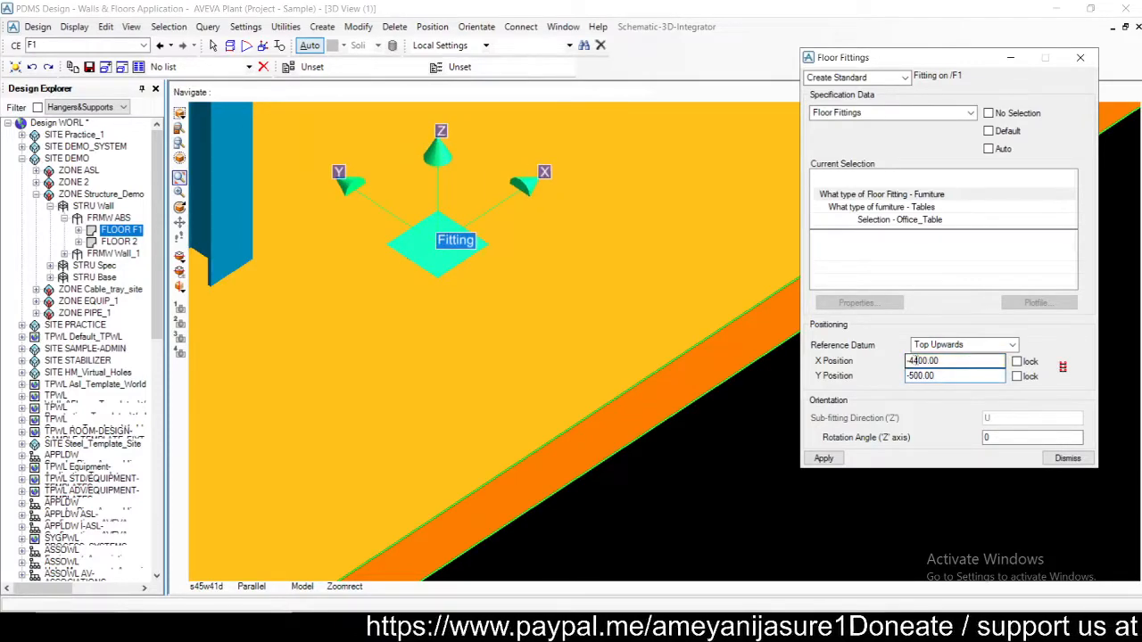
pyautogui.moveTo(914, 361); pyautogui.dragTo(946, 360)
pyautogui.press('BackSpace')
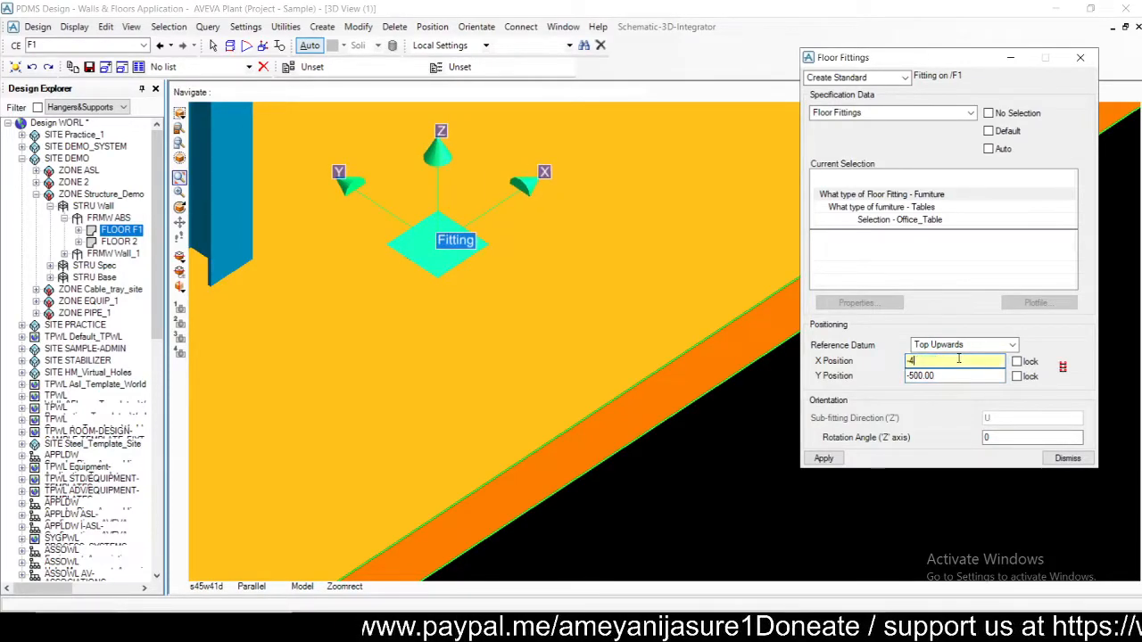
pyautogui.write('000')
pyautogui.press('Return')
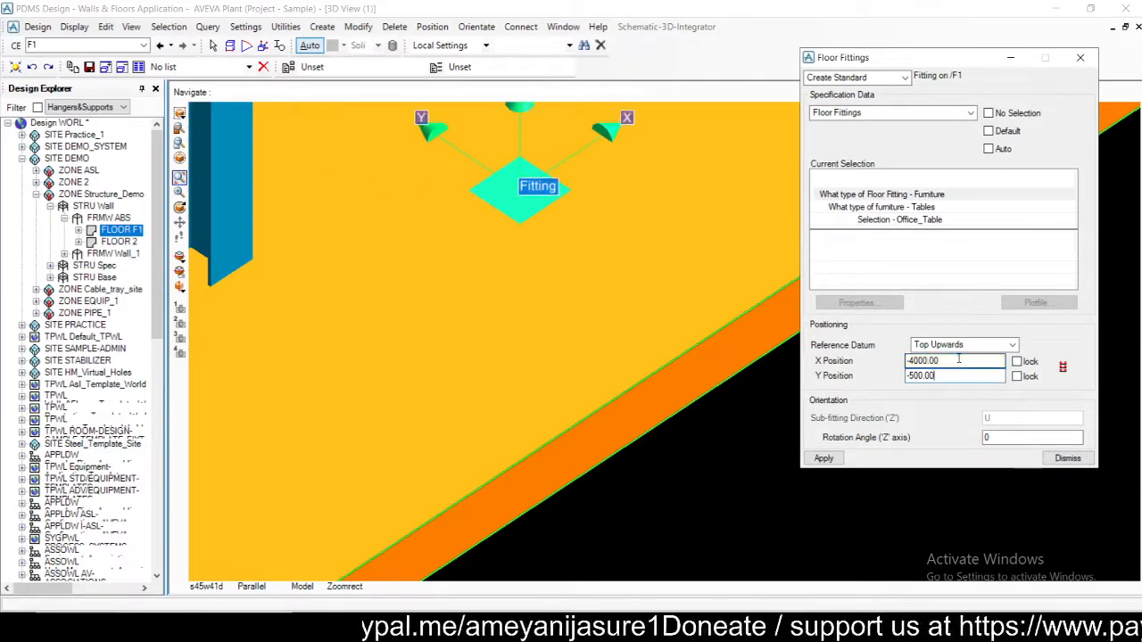
# Step: Set the fitting's X position to -3500 and create the office table on floor F1
pyautogui.moveTo(942, 361); pyautogui.dragTo(908, 362)
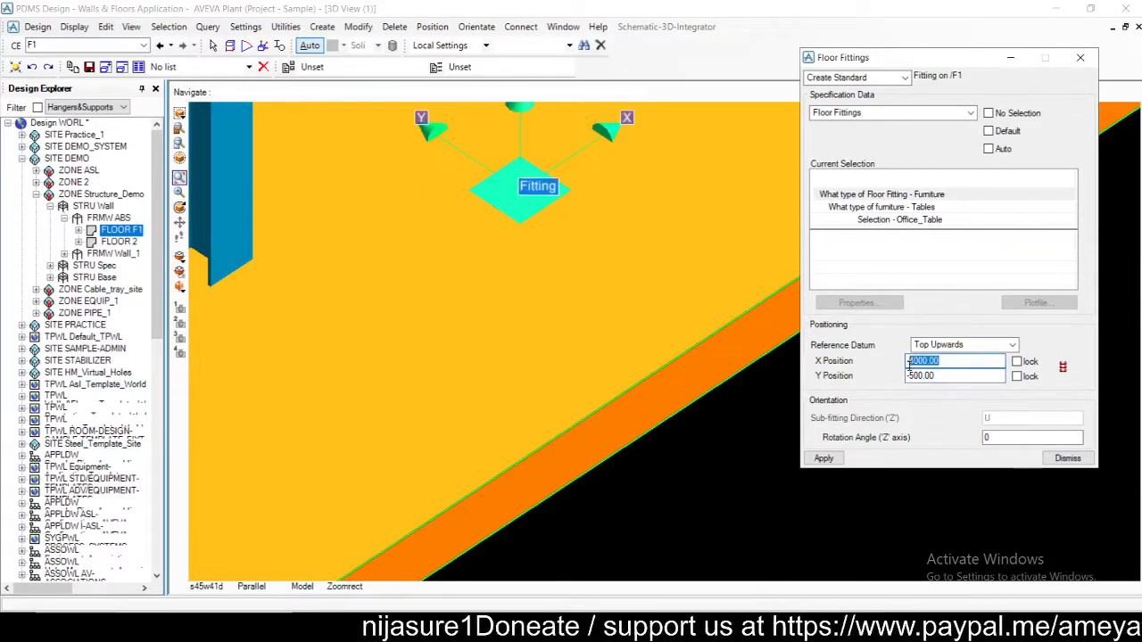
pyautogui.write('-3500')
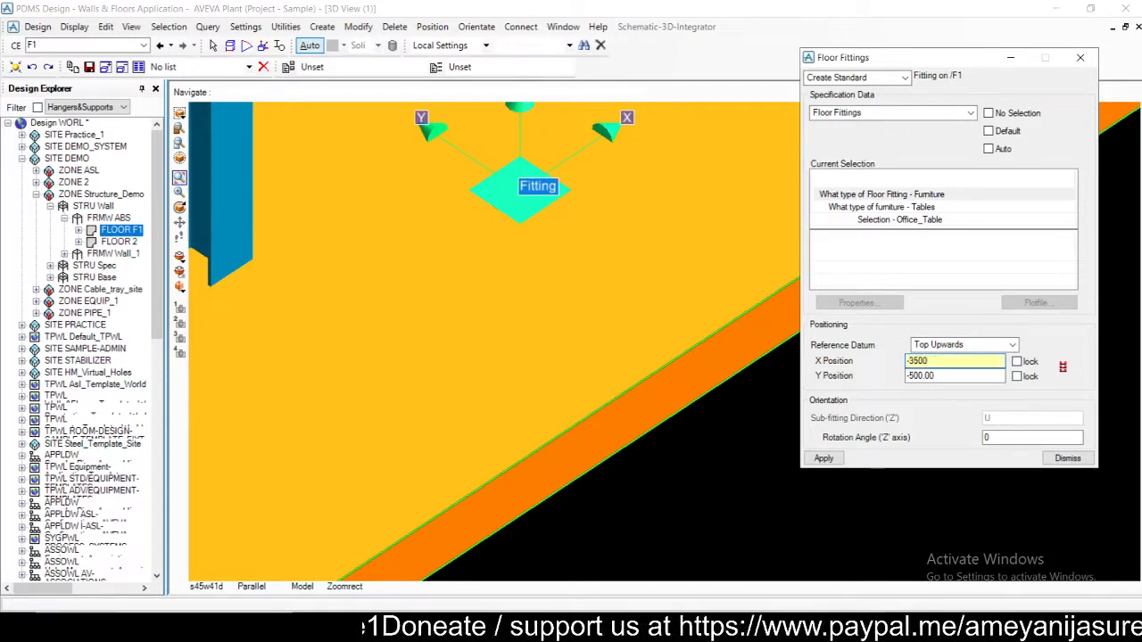
pyautogui.press('Return')
pyautogui.scroll(-3, 508, 324)
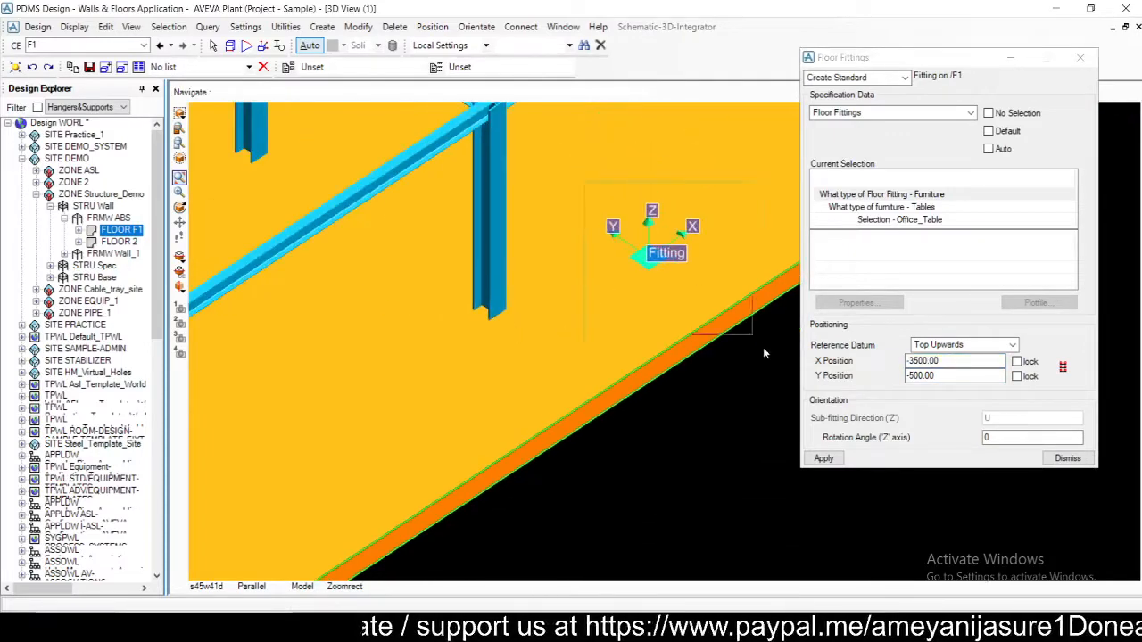
pyautogui.moveTo(763, 349); pyautogui.dragTo(765, 349, button='middle')
pyautogui.scroll(-4, 707, 317)
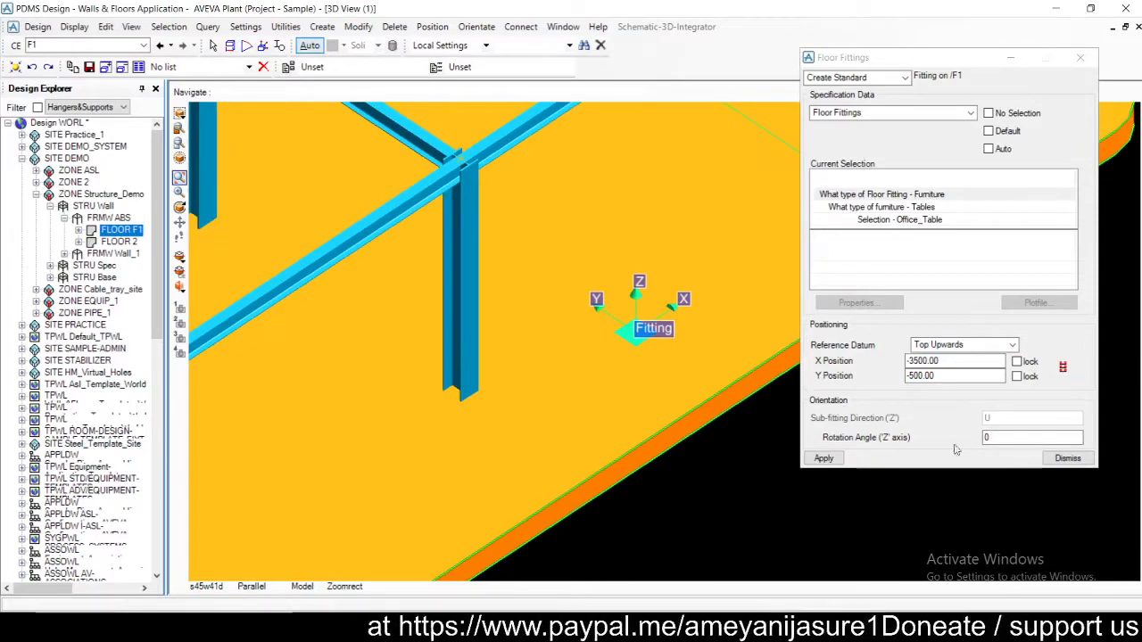
pyautogui.click(824, 458)
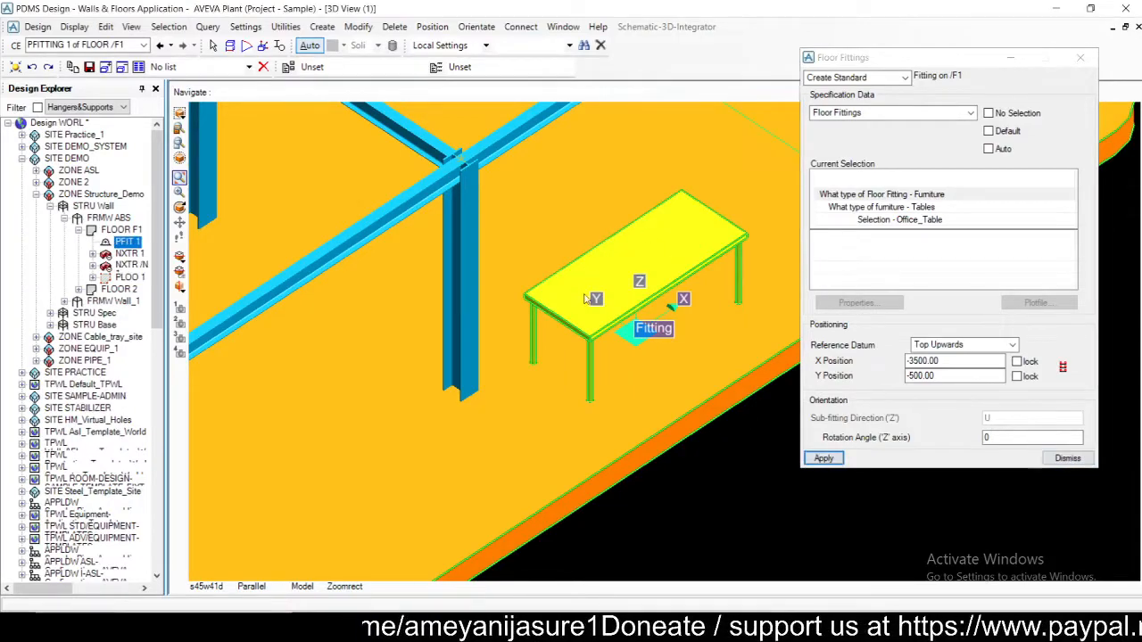
pyautogui.scroll(-5, 772, 383)
pyautogui.scroll(5, 772, 383)
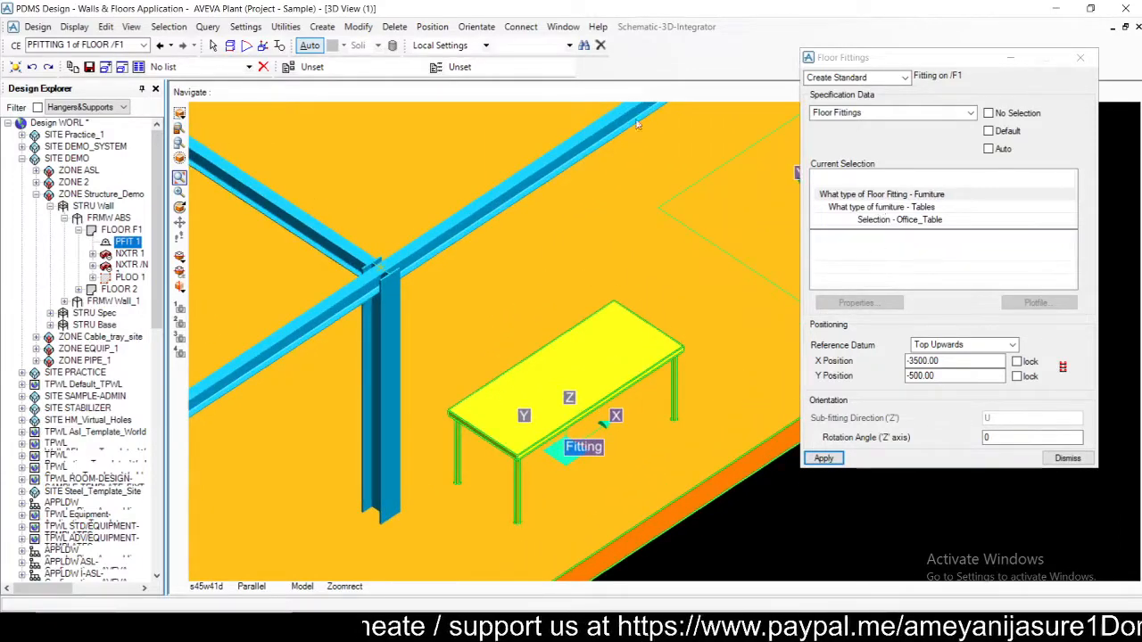
pyautogui.click(369, 29)
pyautogui.click(395, 302)
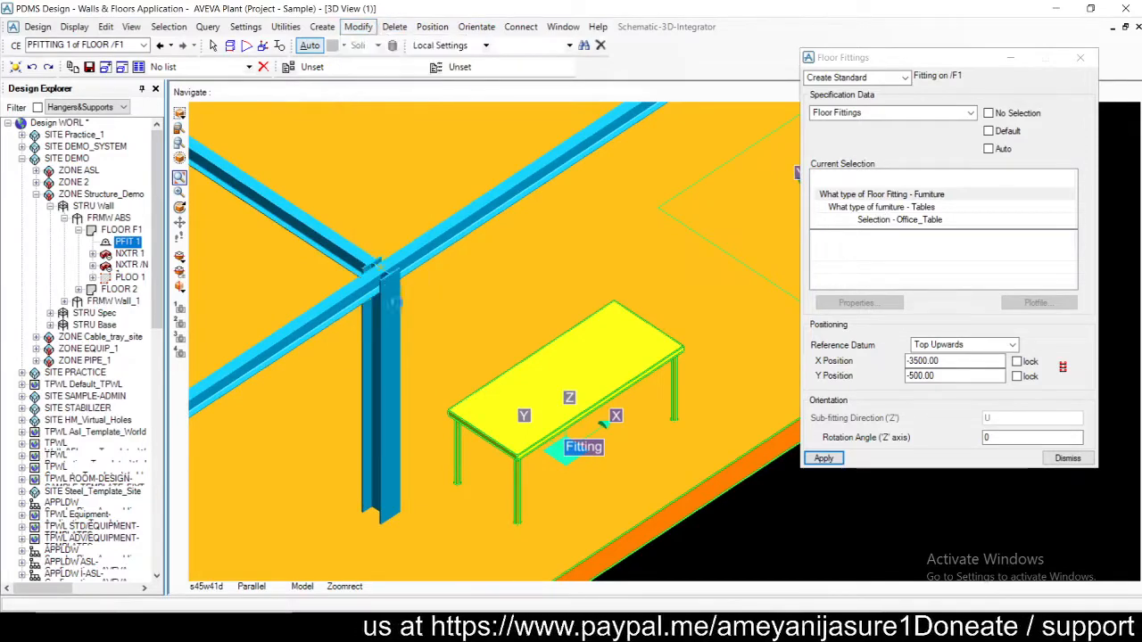
pyautogui.click(1078, 62)
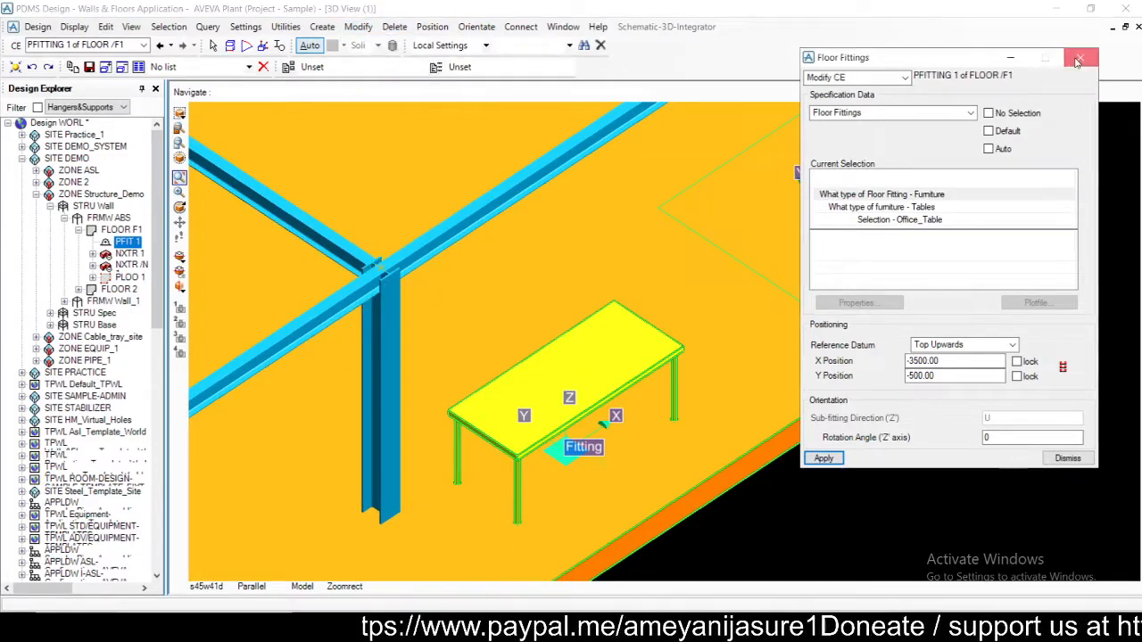
pyautogui.click(1078, 59)
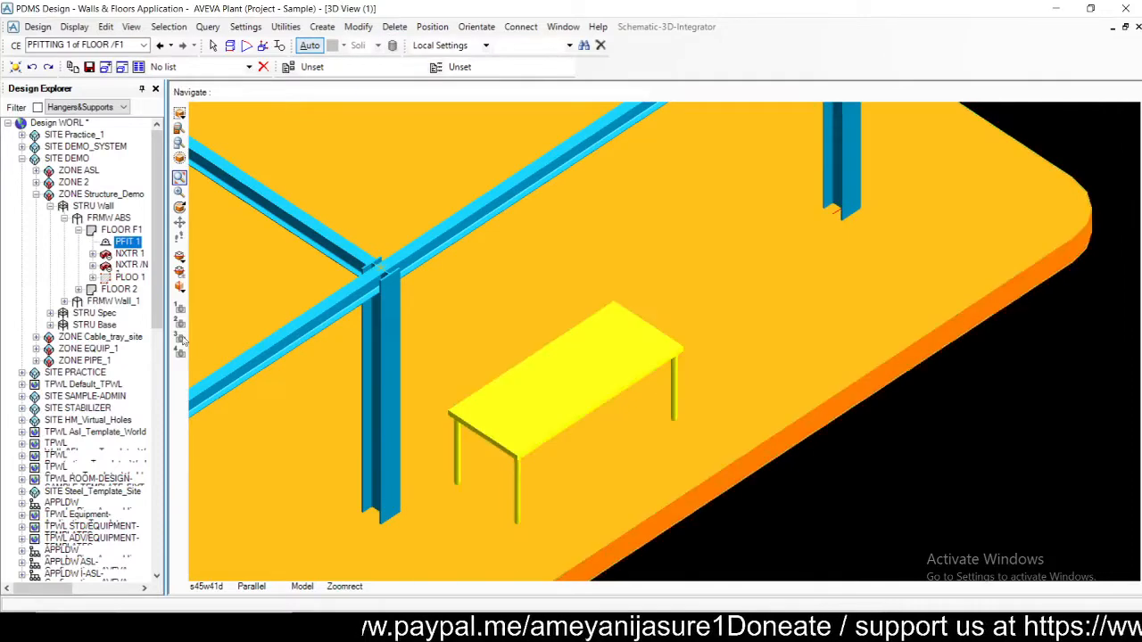
# Step: Reopen the Floor Fittings form beside the model and make the table fitting PFIT 1 the current element
pyautogui.click(491, 429)
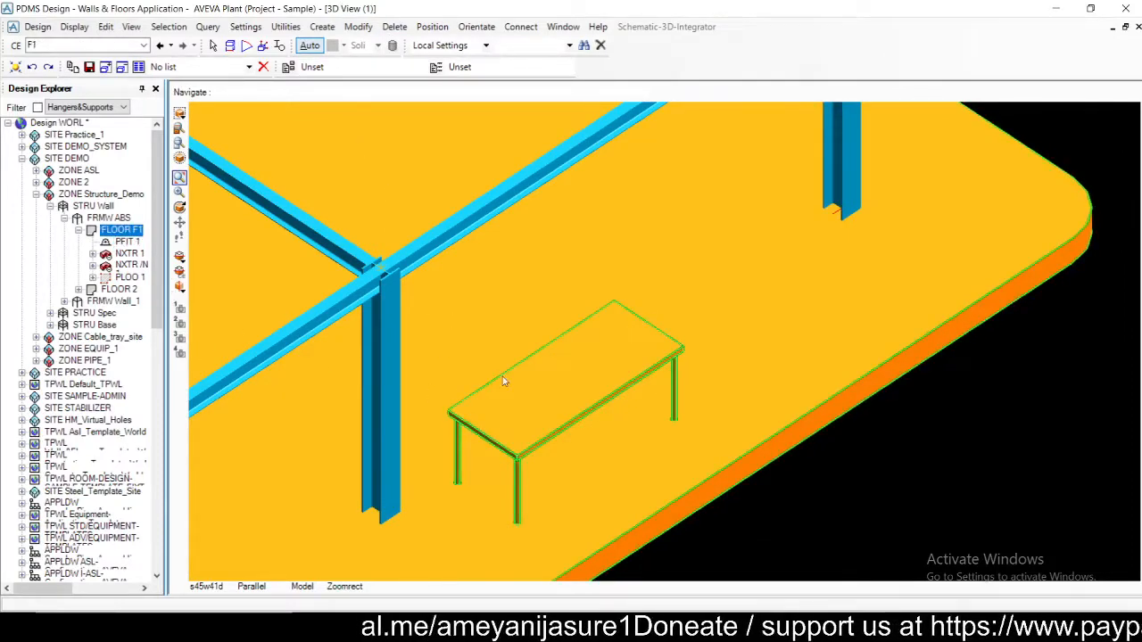
pyautogui.click(359, 27)
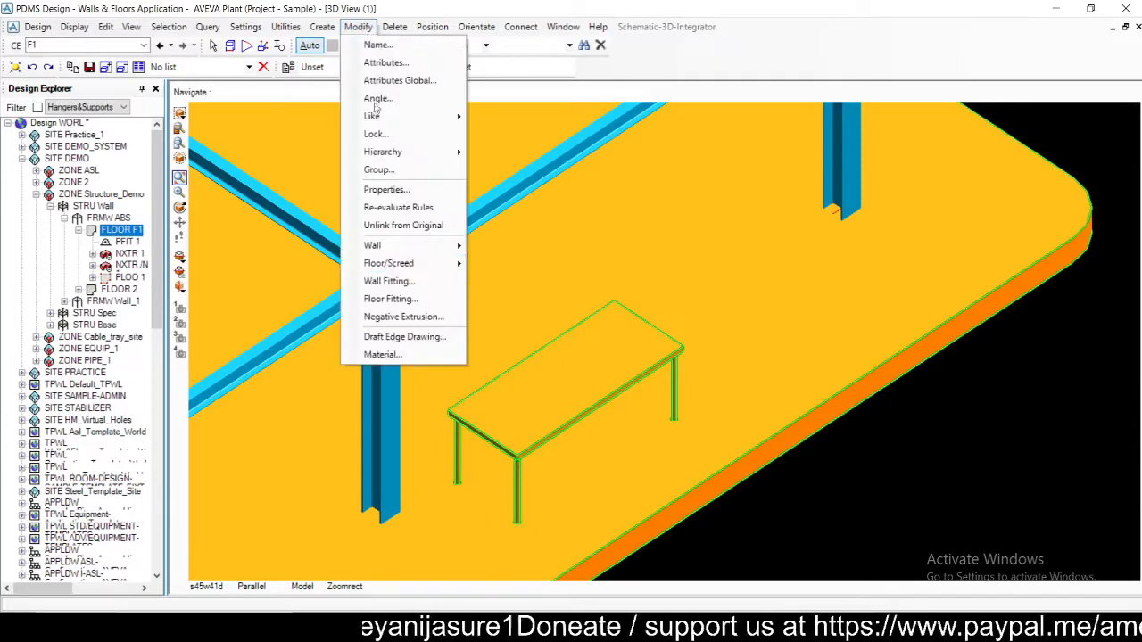
pyautogui.click(434, 300)
pyautogui.click(571, 332)
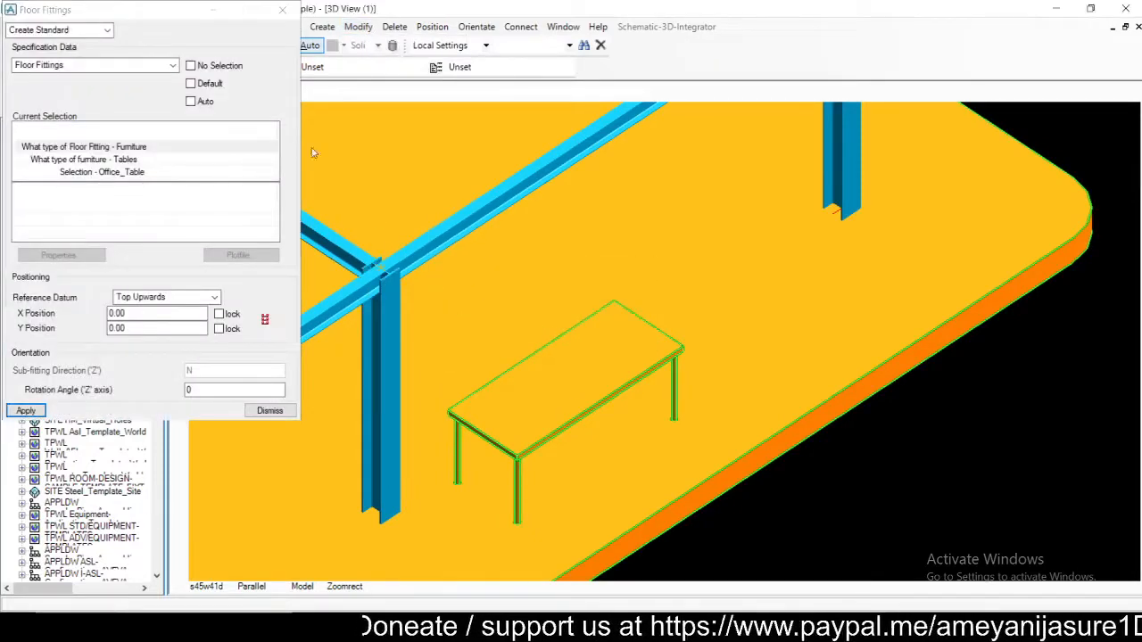
pyautogui.moveTo(179, 10); pyautogui.dragTo(947, 112)
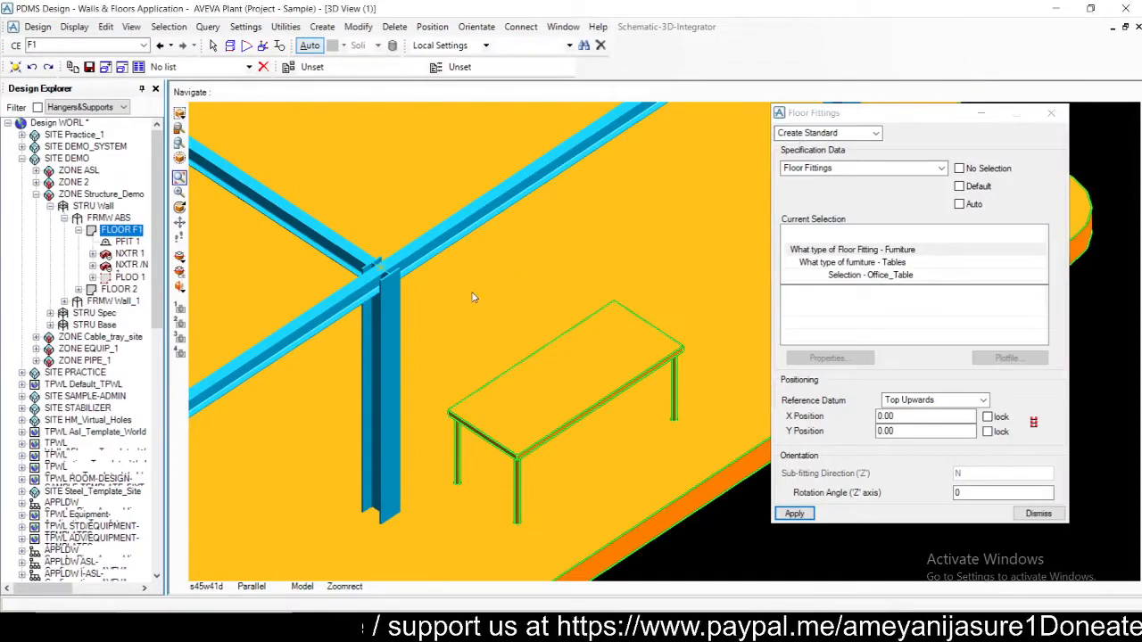
pyautogui.click(125, 242)
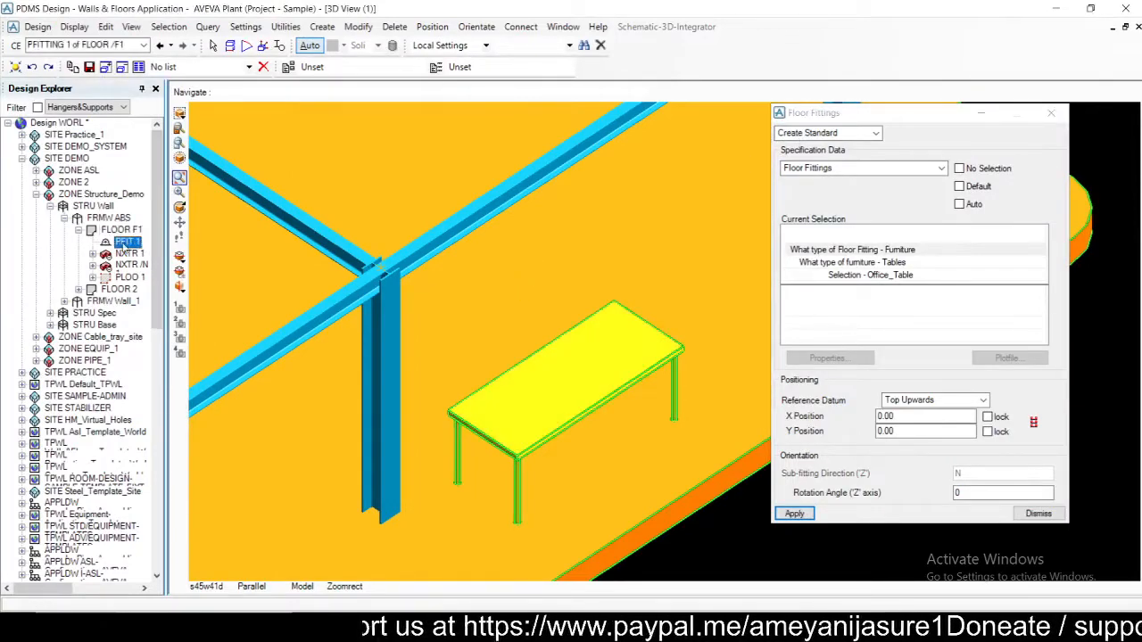
# Step: Try to apply a Z-axis rotation angle of 30 to the table fitting in Create Standard mode
pyautogui.click(961, 493)
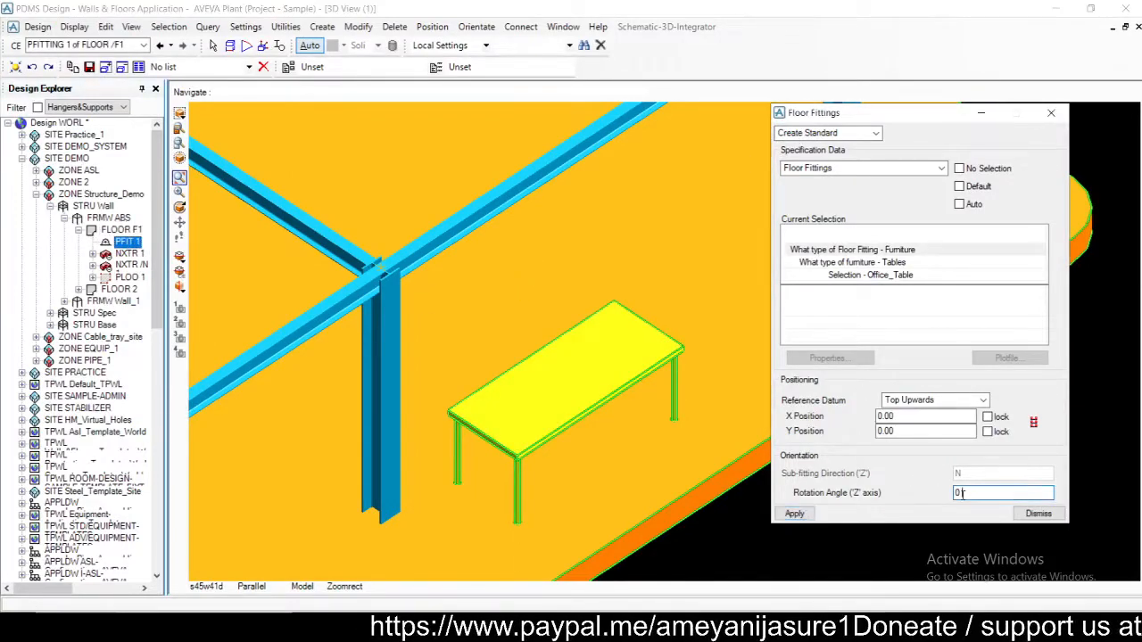
pyautogui.write('30')
pyautogui.press('Return')
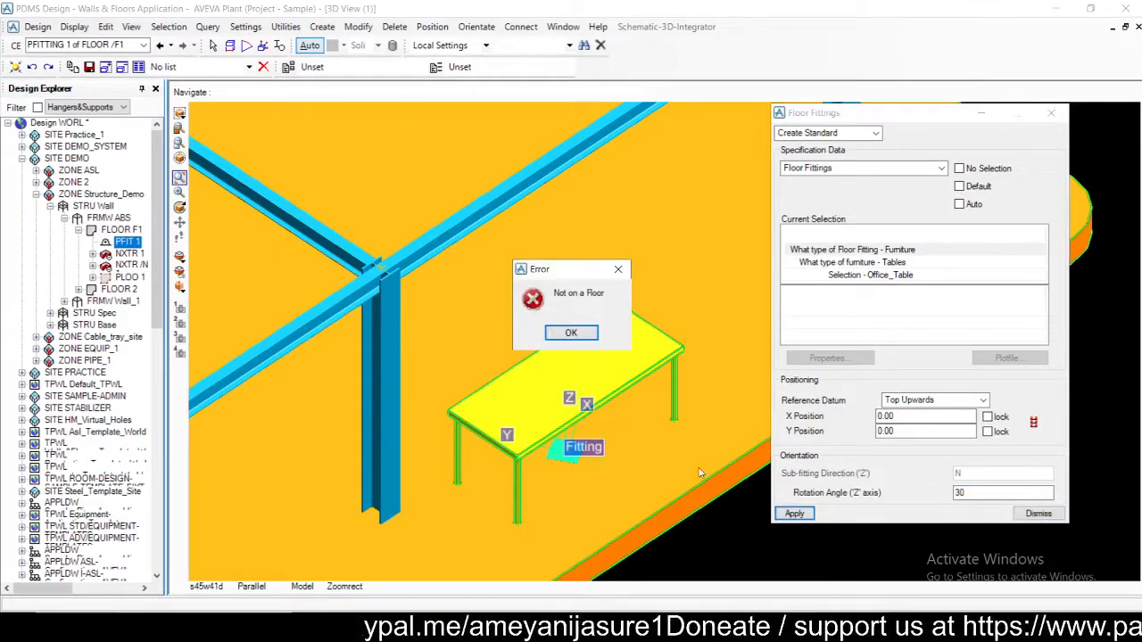
pyautogui.click(565, 335)
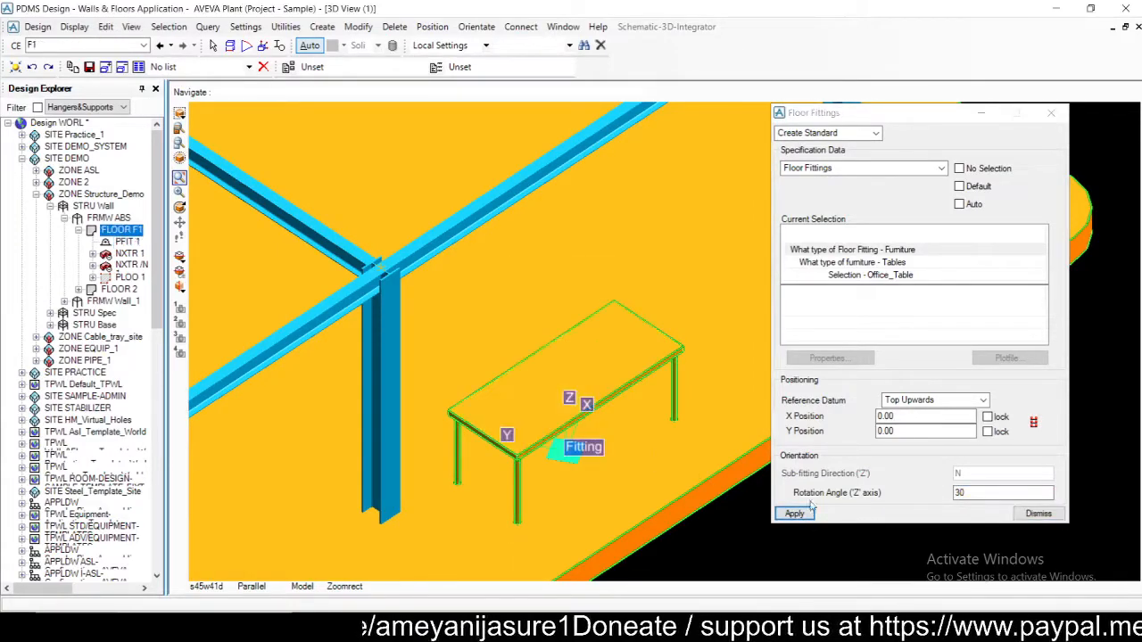
pyautogui.click(794, 514)
pyautogui.click(565, 332)
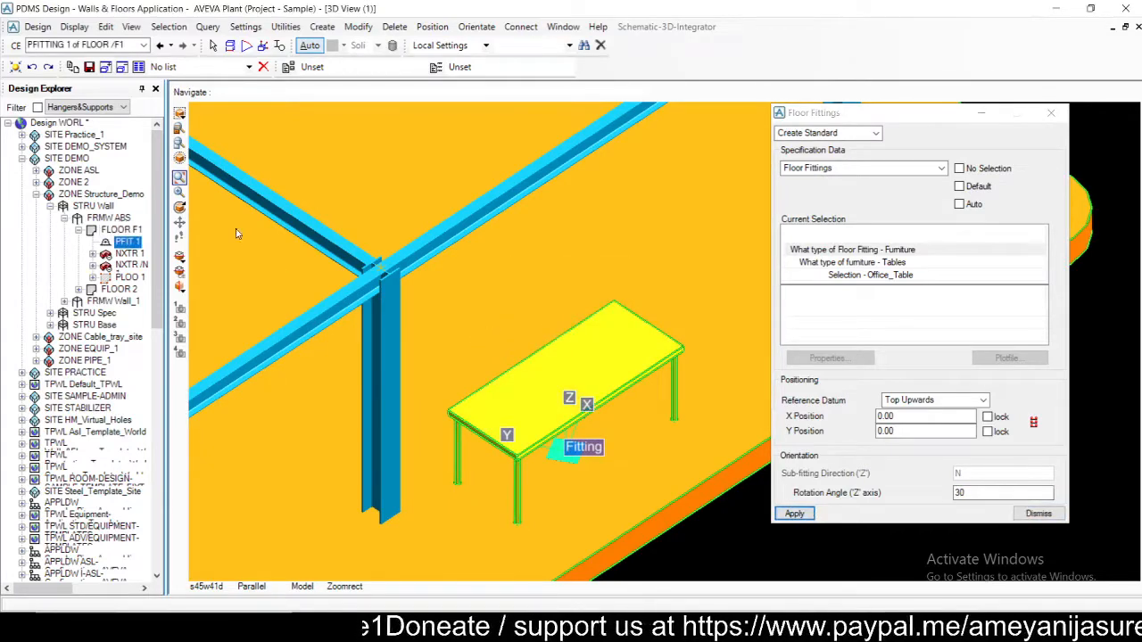
pyautogui.click(118, 231)
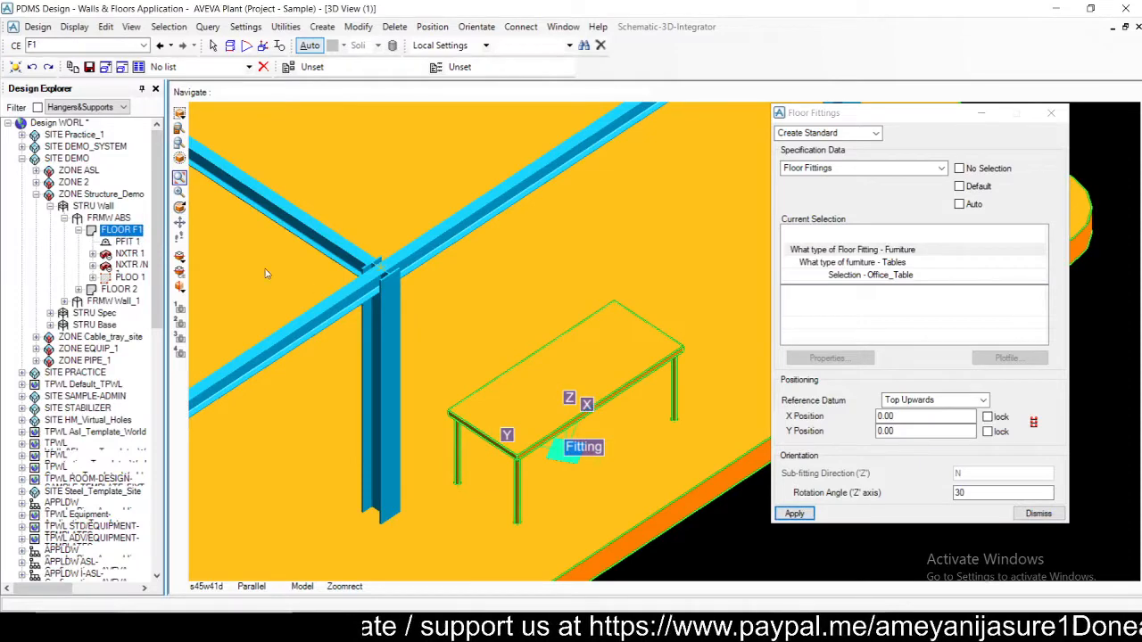
pyautogui.click(794, 514)
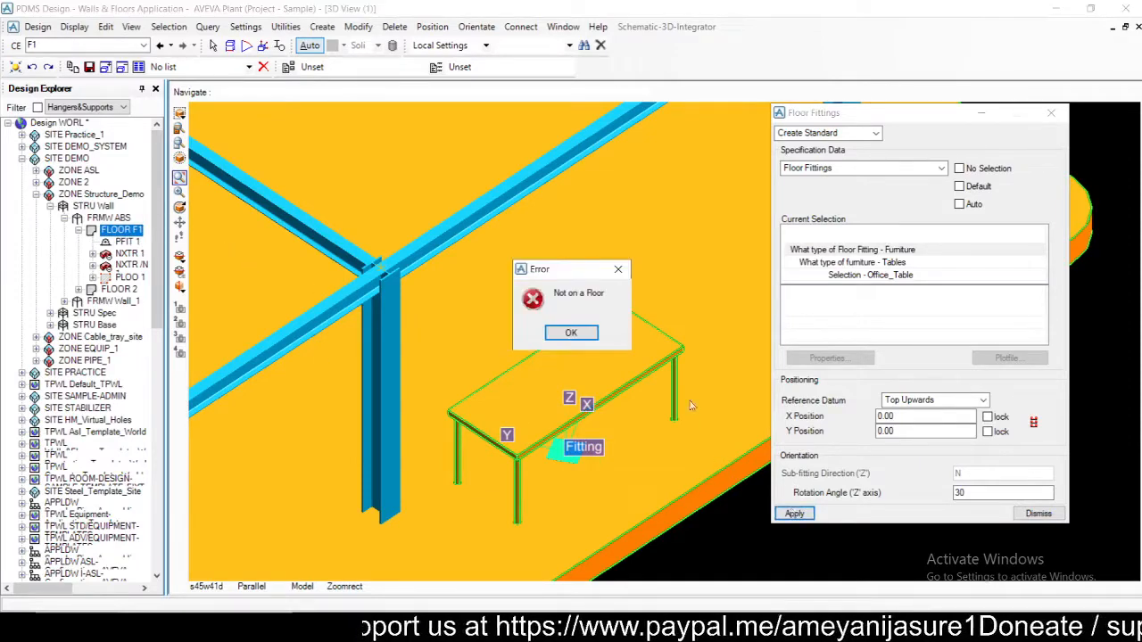
pyautogui.click(575, 335)
# Step: Switch the Floor Fittings form to Modify CE for the office table fitting PFIT 1
pyautogui.click(876, 133)
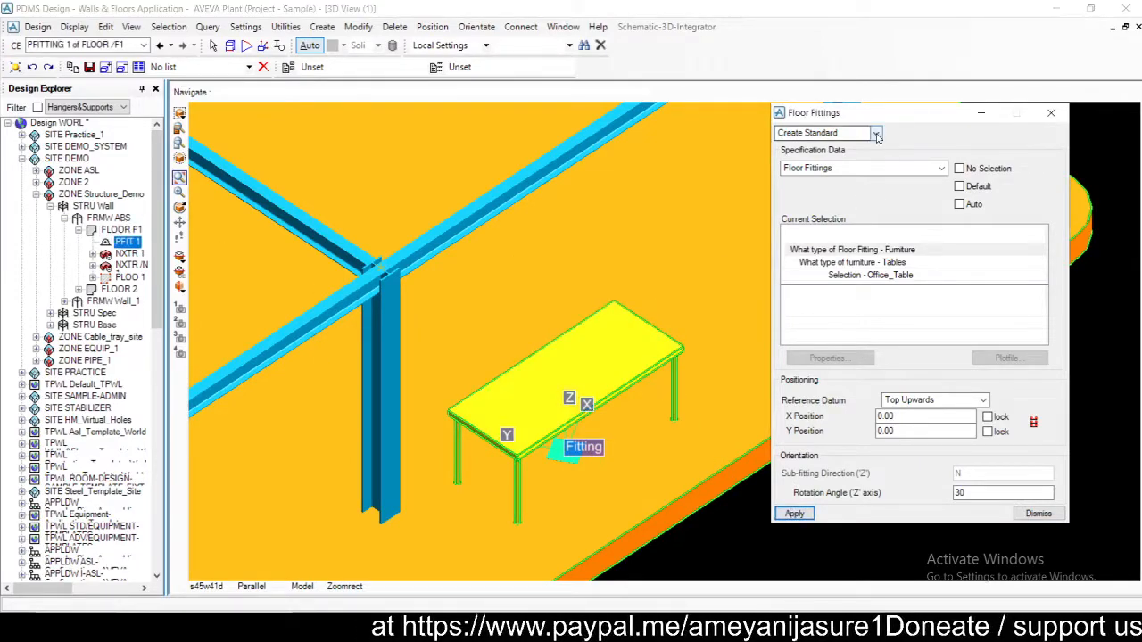
pyautogui.click(865, 179)
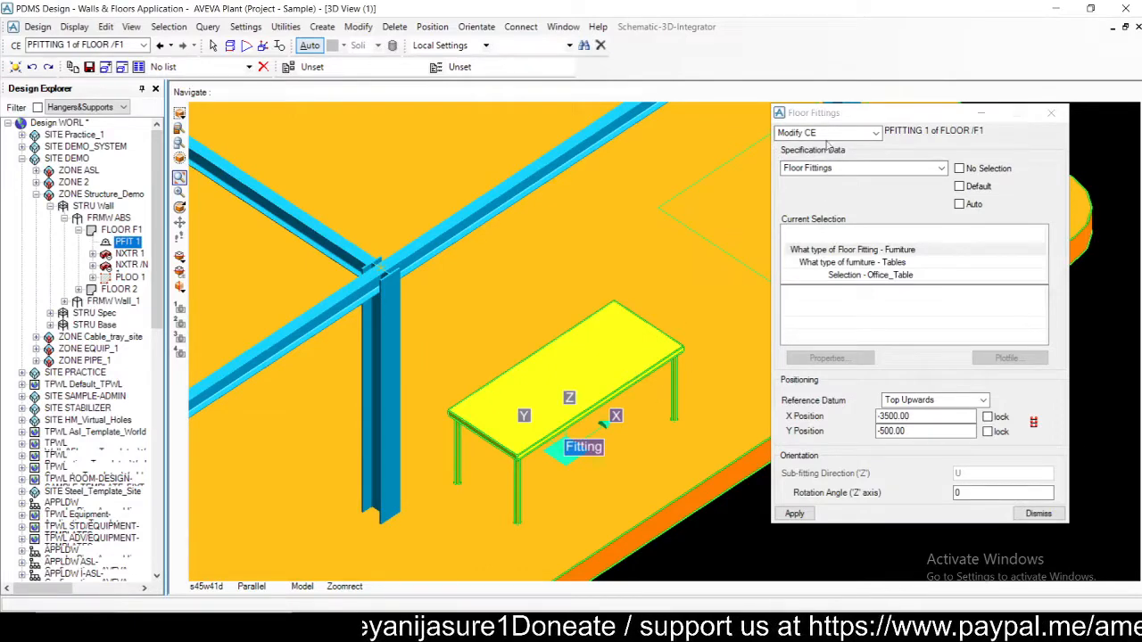
pyautogui.click(865, 133)
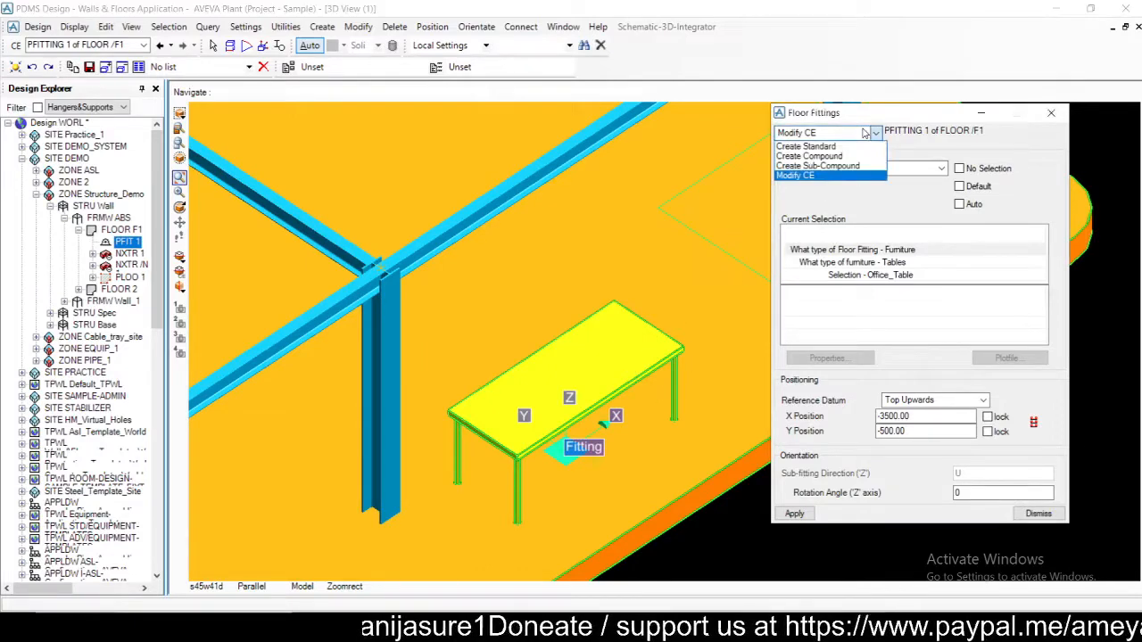
pyautogui.click(848, 176)
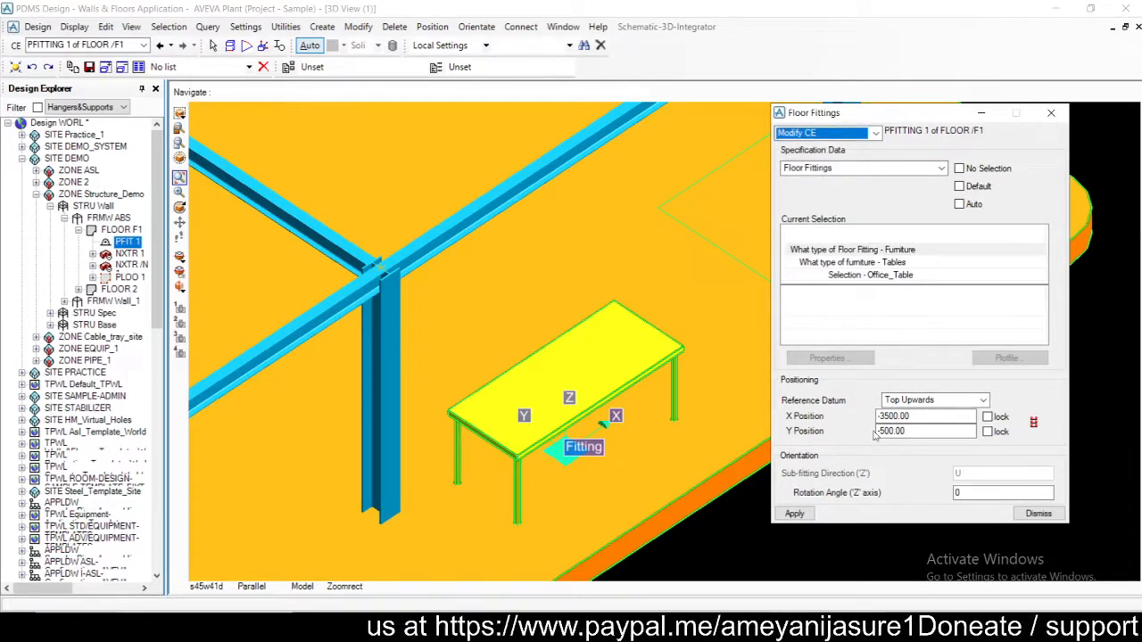
# Step: Rotate the office table fitting by setting its Z-axis rotation angle to 30 and apply the change
pyautogui.doubleClick(965, 492)
pyautogui.write('30')
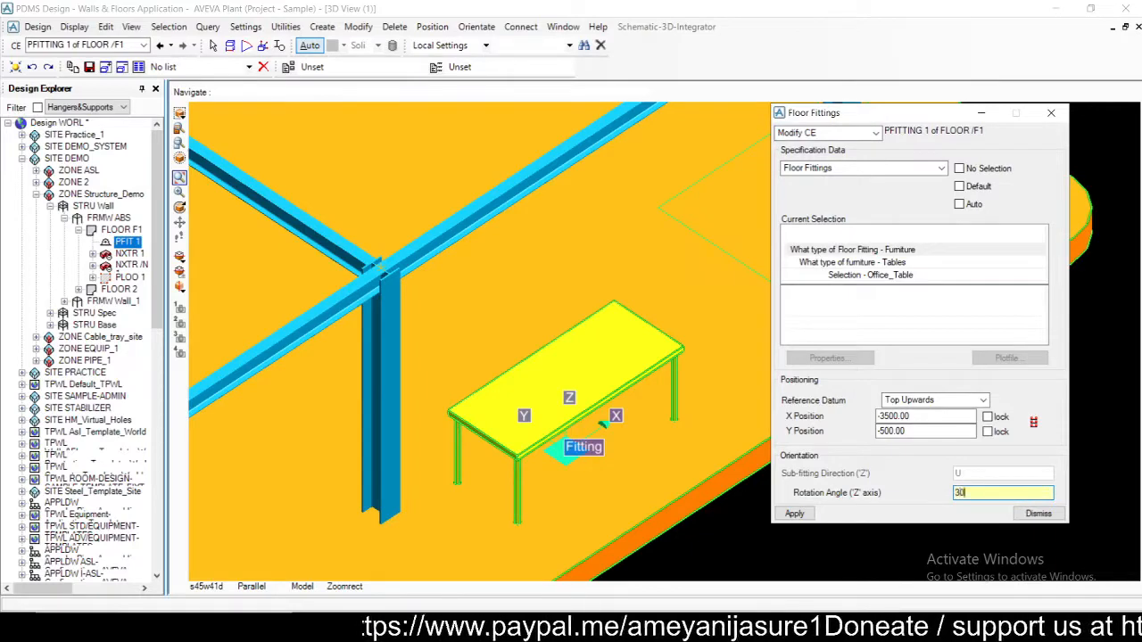
pyautogui.press('Tab')
pyautogui.click(794, 514)
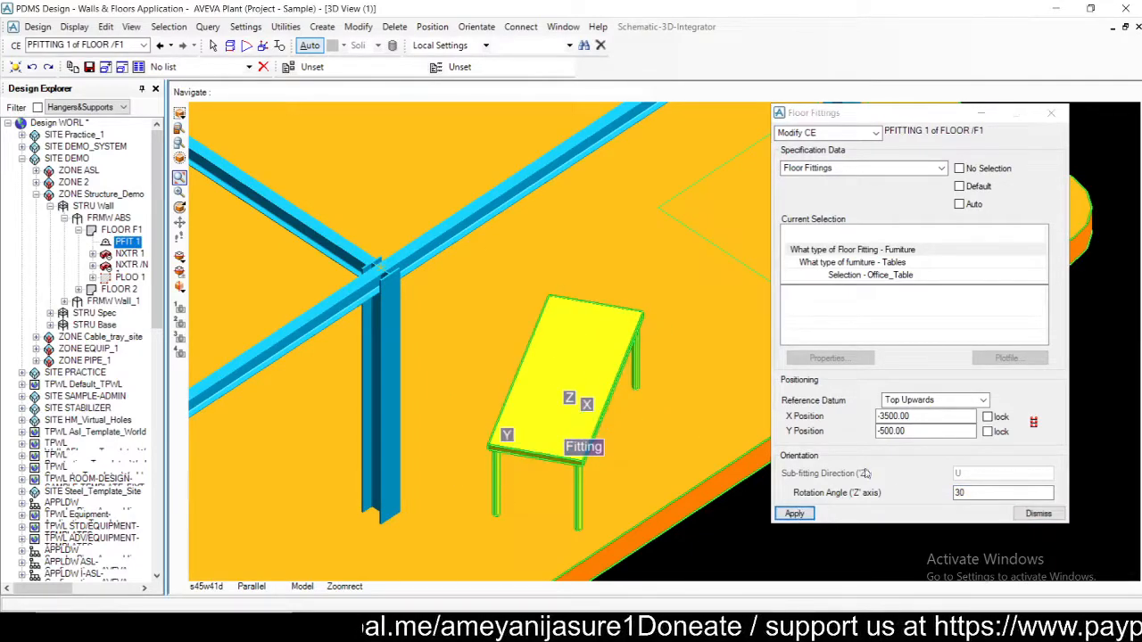
# Step: Move the office table fitting to a Y position of 0 and apply the change
pyautogui.doubleClick(901, 431)
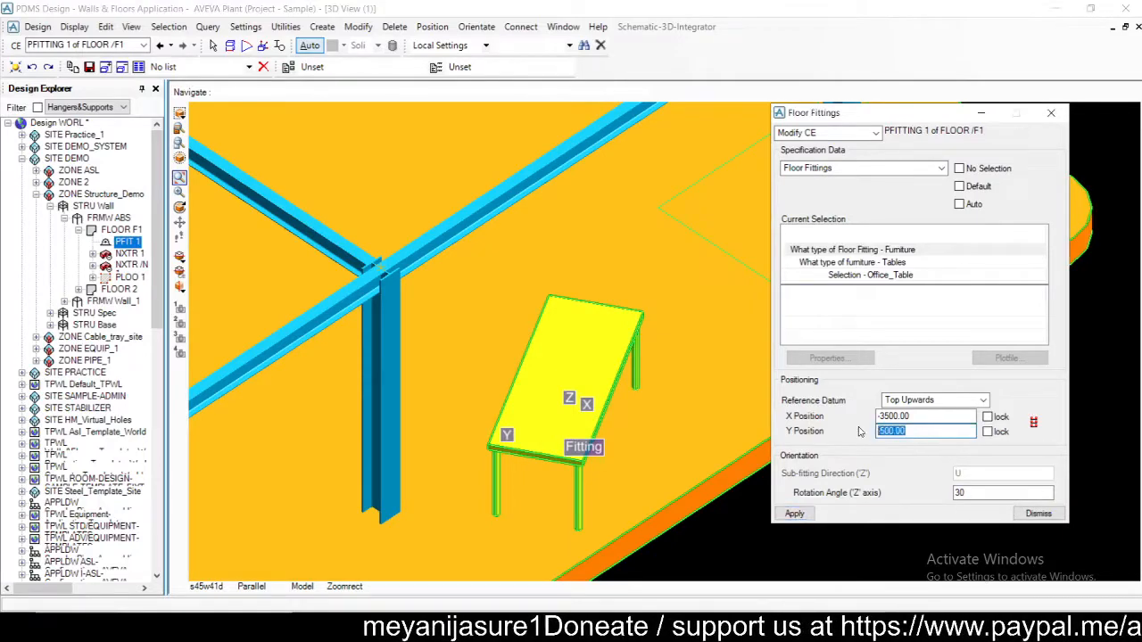
pyautogui.write('0')
pyautogui.press('Tab')
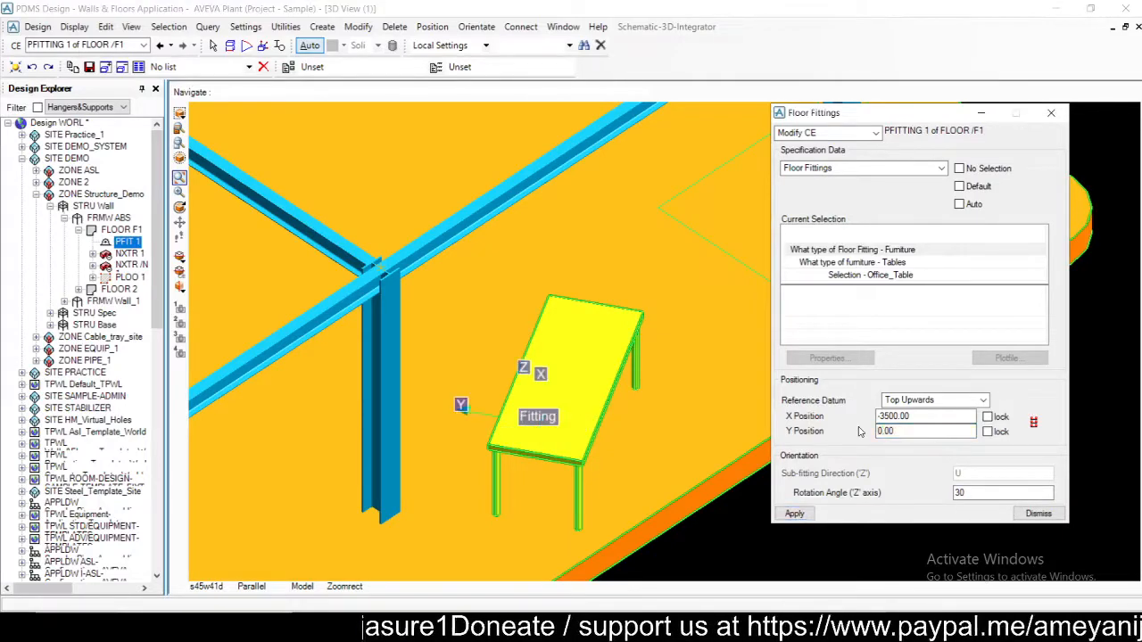
pyautogui.click(805, 517)
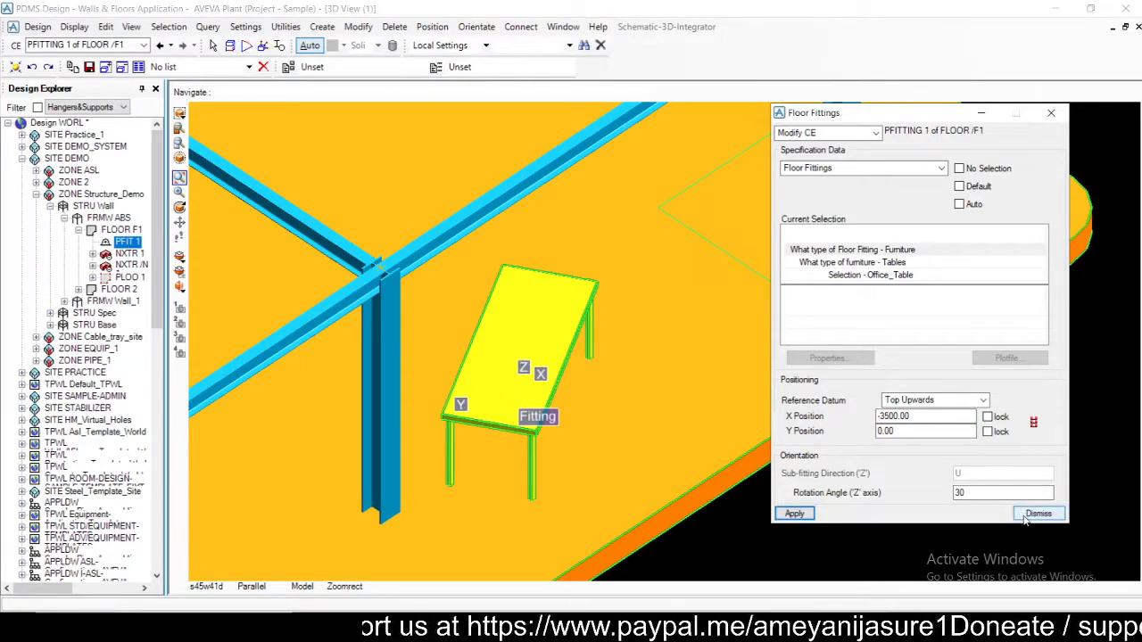
# Step: Set the office table fitting's Z-axis rotation angle to 90, apply the change and close the Floor Fittings form
pyautogui.doubleClick(960, 494)
pyautogui.write('90')
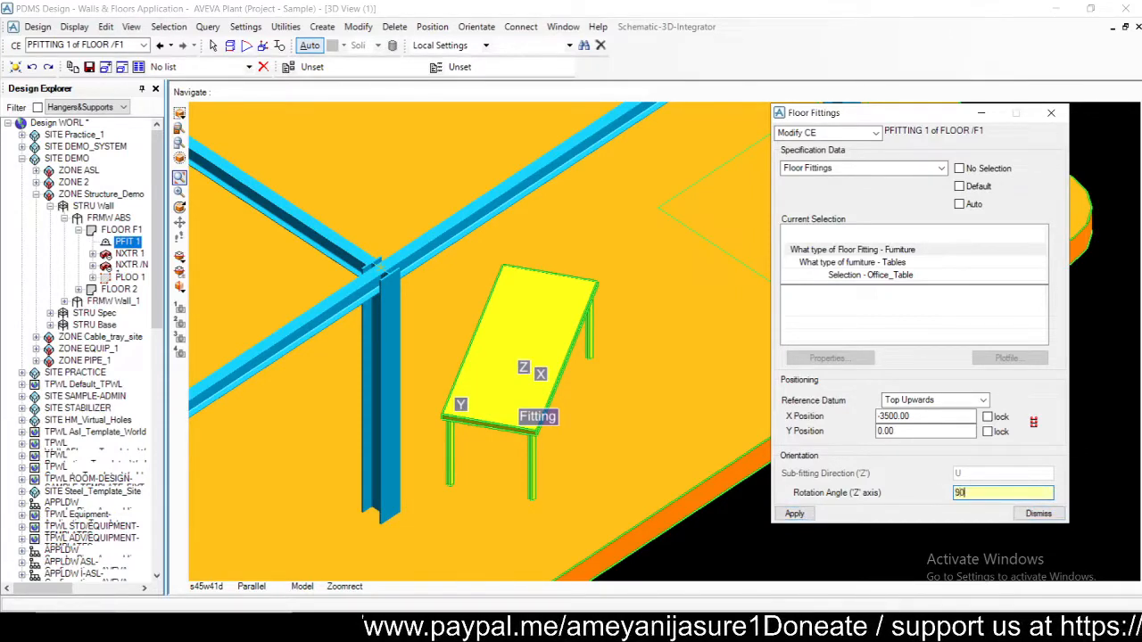
pyautogui.press('Return')
pyautogui.click(796, 515)
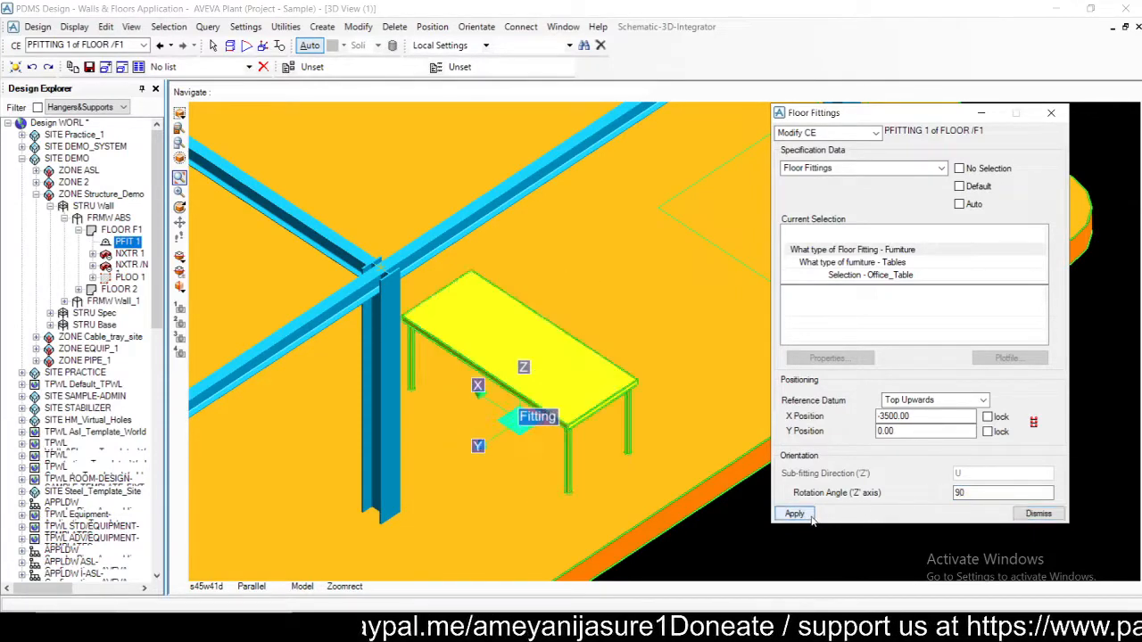
pyautogui.click(1037, 514)
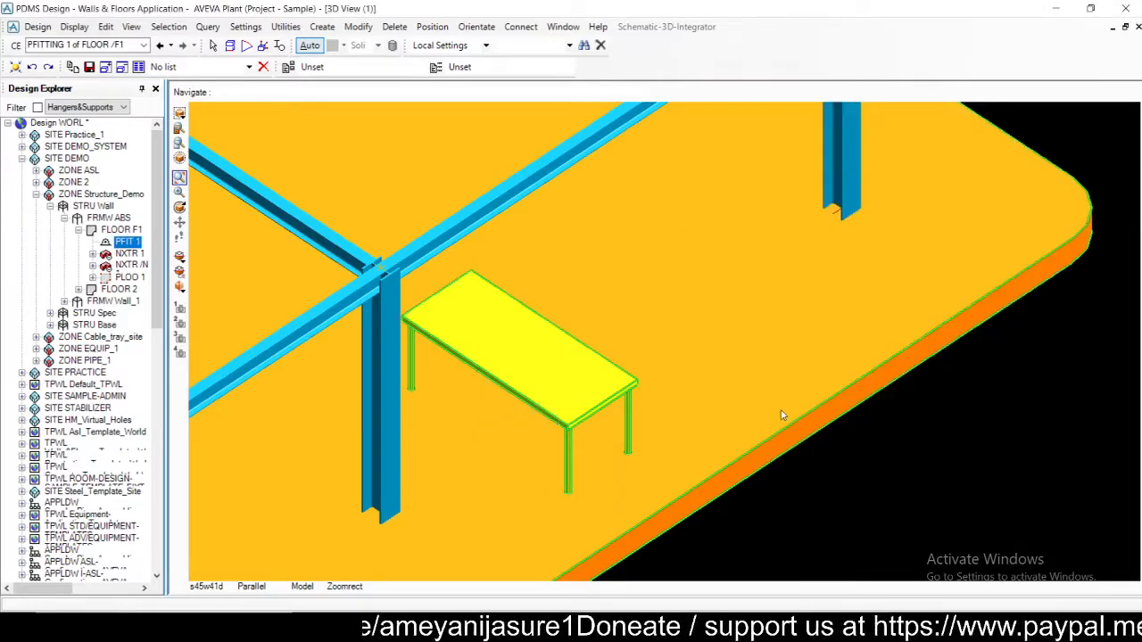
# Step: Examine the rotated office table and its orientation relative to the nearby beams and columns from the opposite side
pyautogui.scroll(-5, 775, 414)
pyautogui.scroll(-3, 773, 412)
pyautogui.keyDown('ctrl'); pyautogui.moveTo(773, 411); pyautogui.dragTo(494, 178, button='middle'); pyautogui.keyUp('ctrl')
pyautogui.moveTo(495, 179); pyautogui.dragTo(698, 362, button='middle')
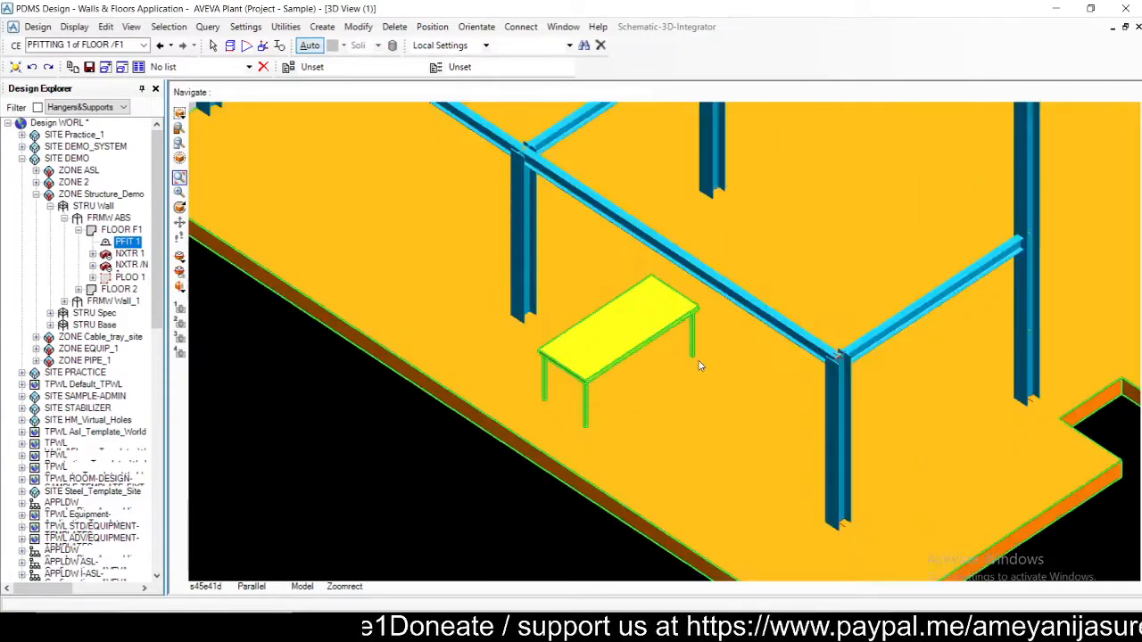
pyautogui.scroll(-5, 665, 329)
pyautogui.scroll(1, 756, 382)
pyautogui.scroll(3, 756, 382)
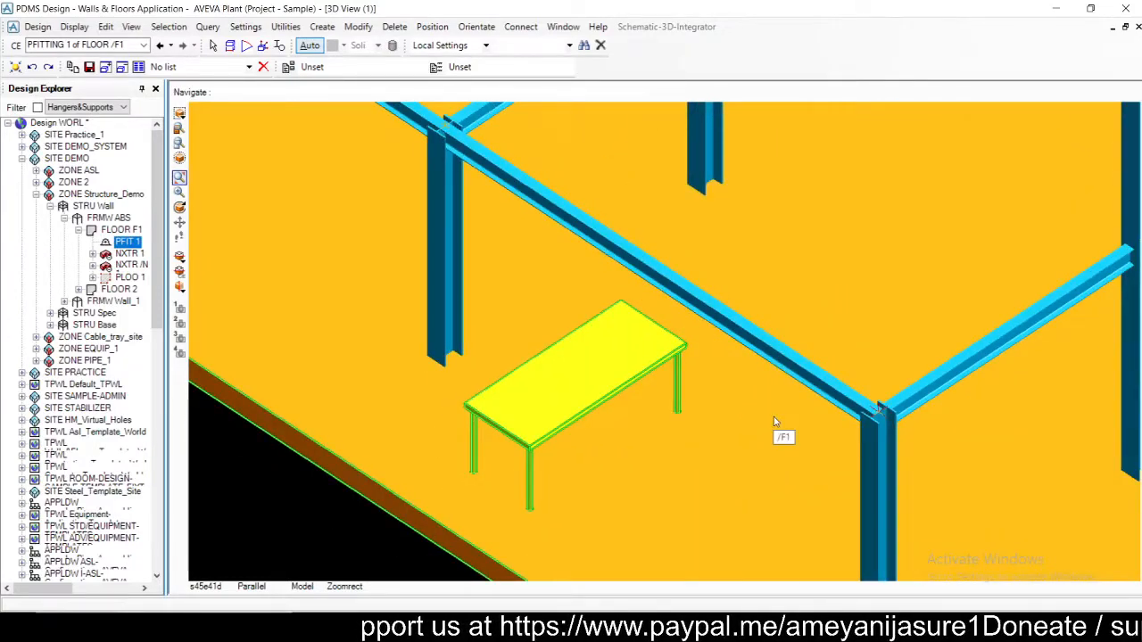
pyautogui.click(322, 26)
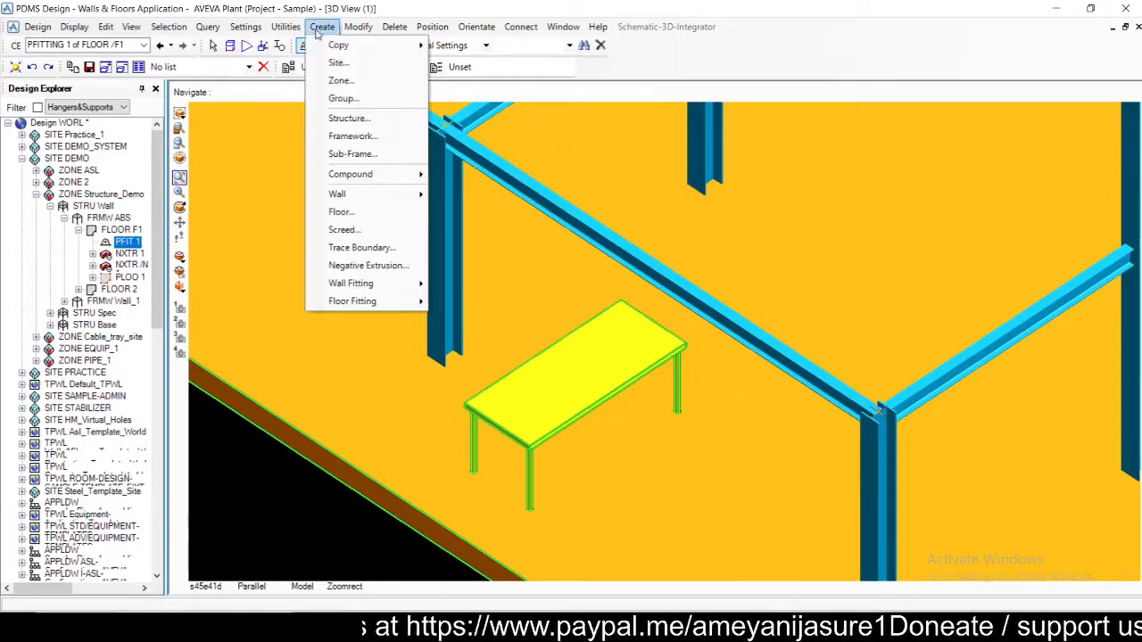
pyautogui.moveTo(353, 304)
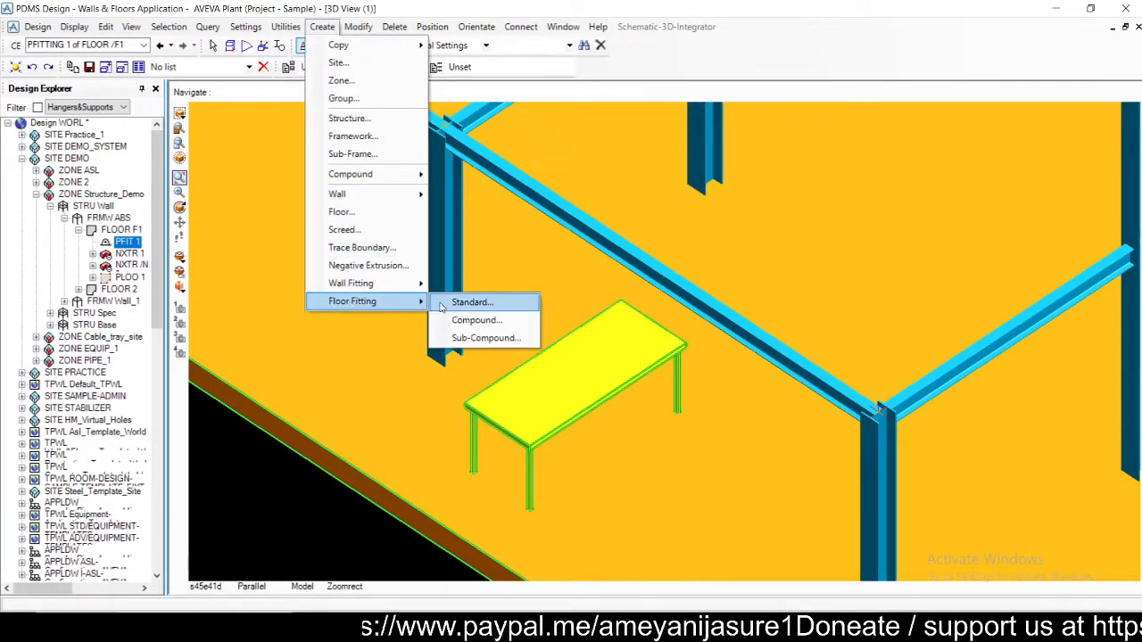
pyautogui.moveTo(359, 27)
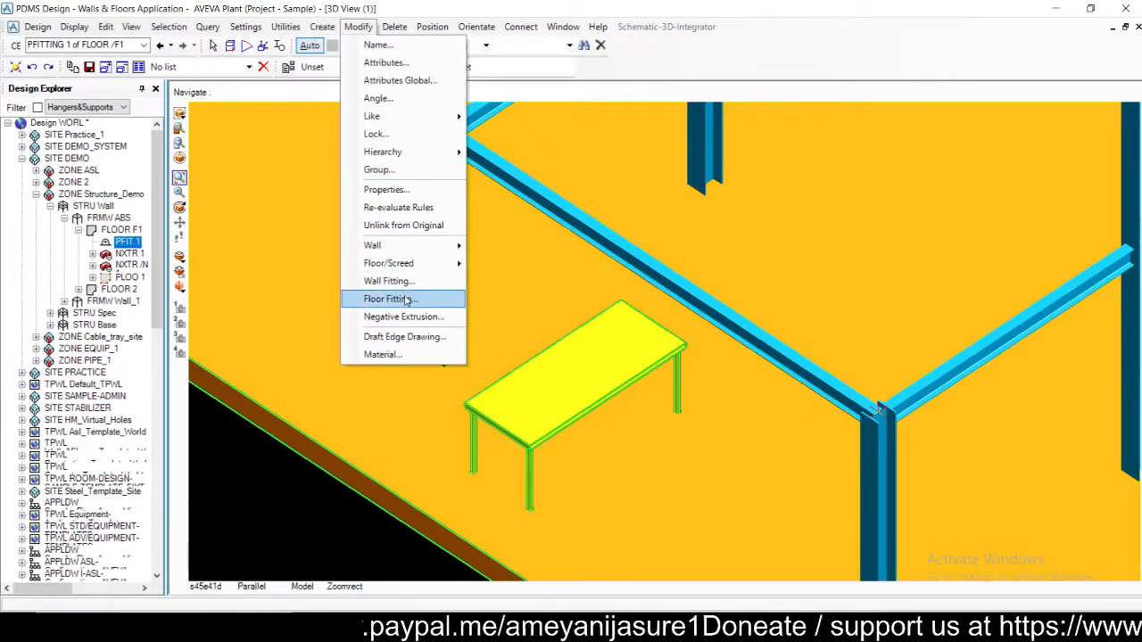
pyautogui.click(432, 415)
# Step: Examine the office table's placement on floor F1 up close and within the whole structure from several viewing angles
pyautogui.scroll(-1, 417, 430)
pyautogui.scroll(-3, 417, 431)
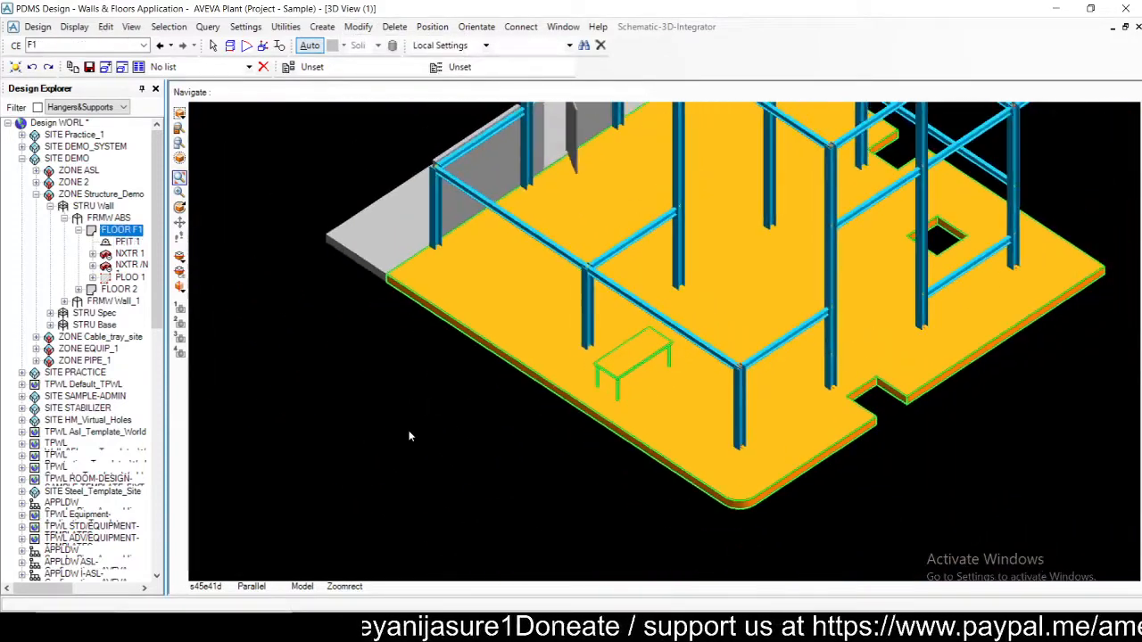
pyautogui.press('Right')
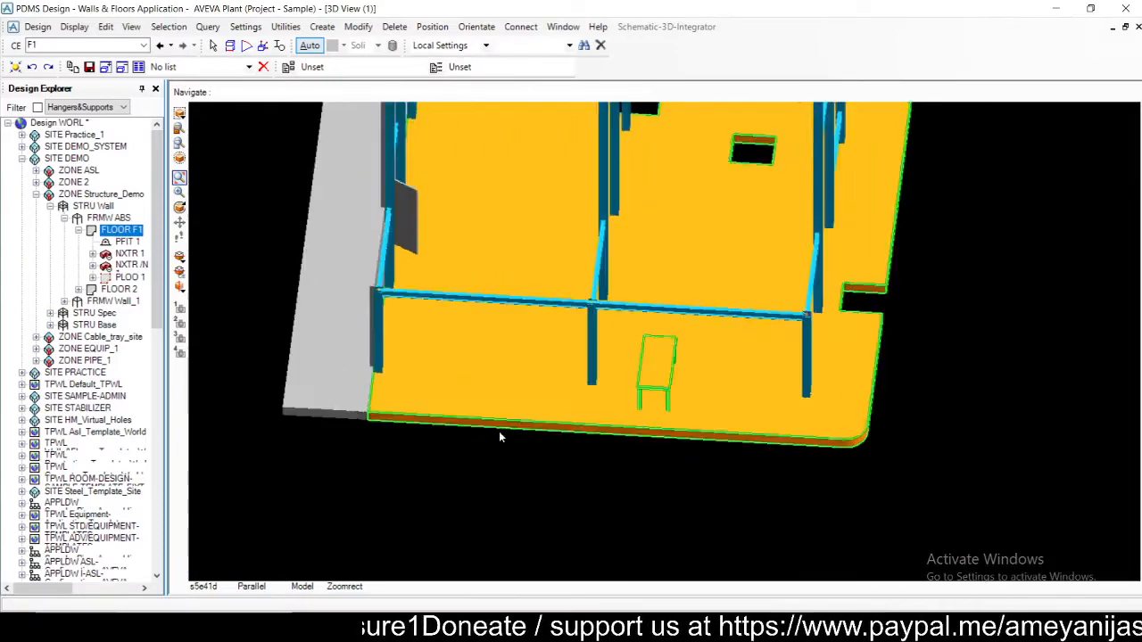
pyautogui.moveTo(657, 276); pyautogui.dragTo(767, 471)
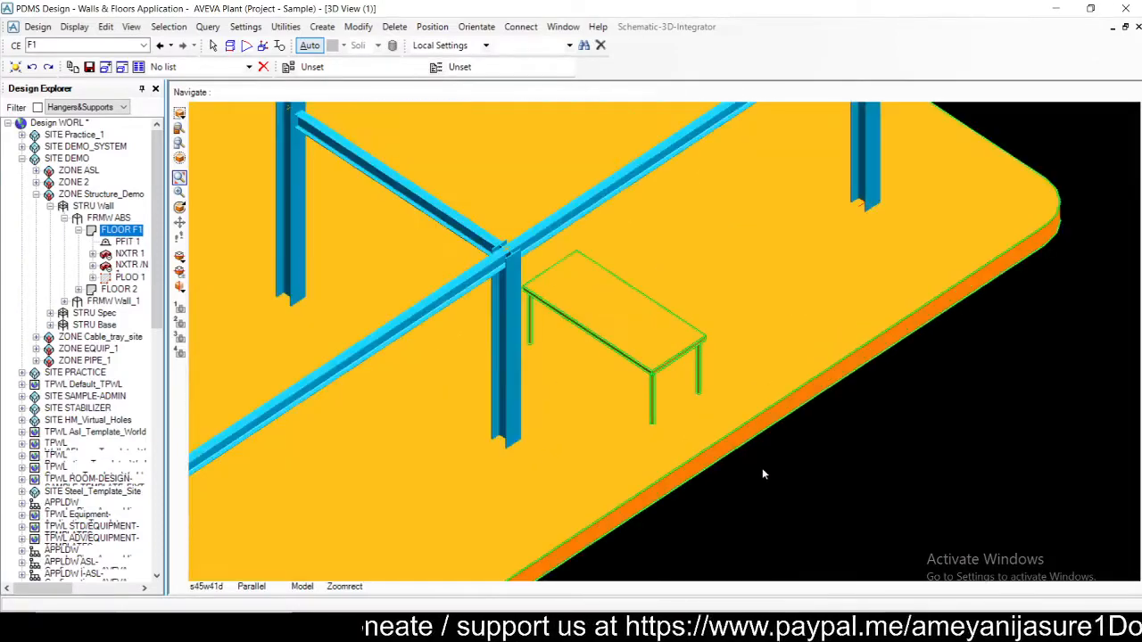
pyautogui.moveTo(520, 201); pyautogui.dragTo(743, 585)
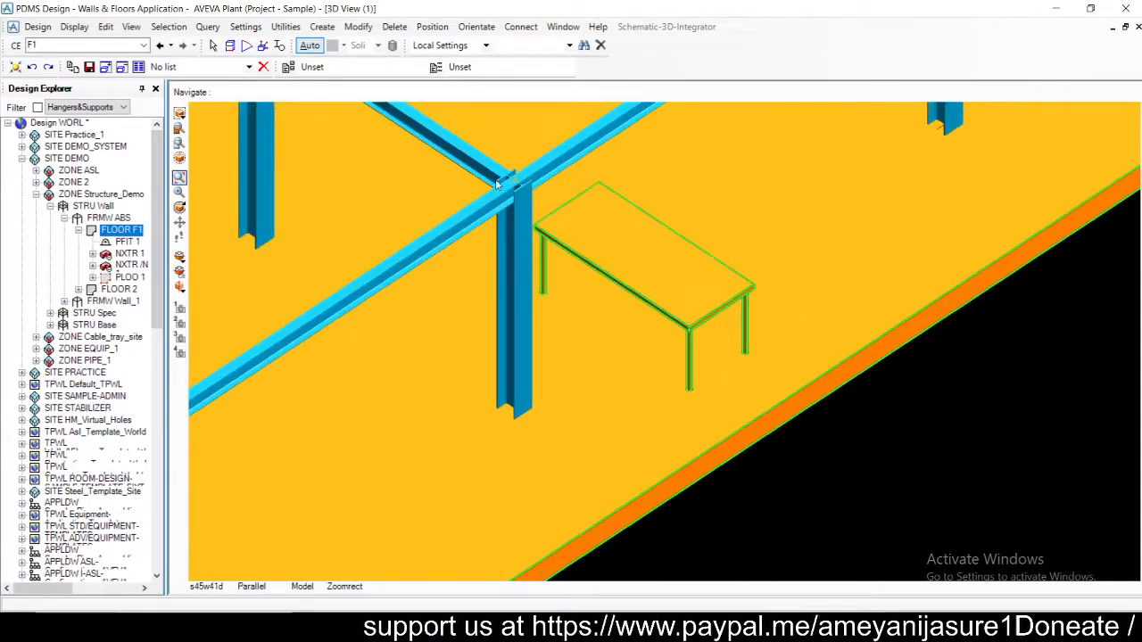
pyautogui.moveTo(493, 153); pyautogui.dragTo(818, 429)
pyautogui.scroll(-5, 828, 446)
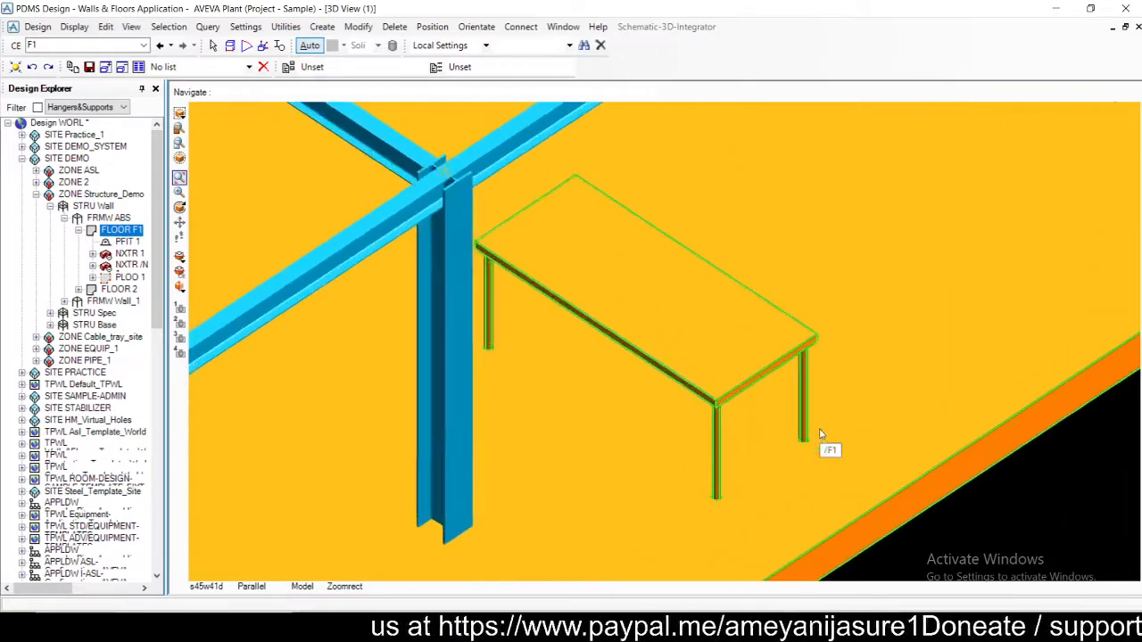
pyautogui.scroll(-2, 688, 375)
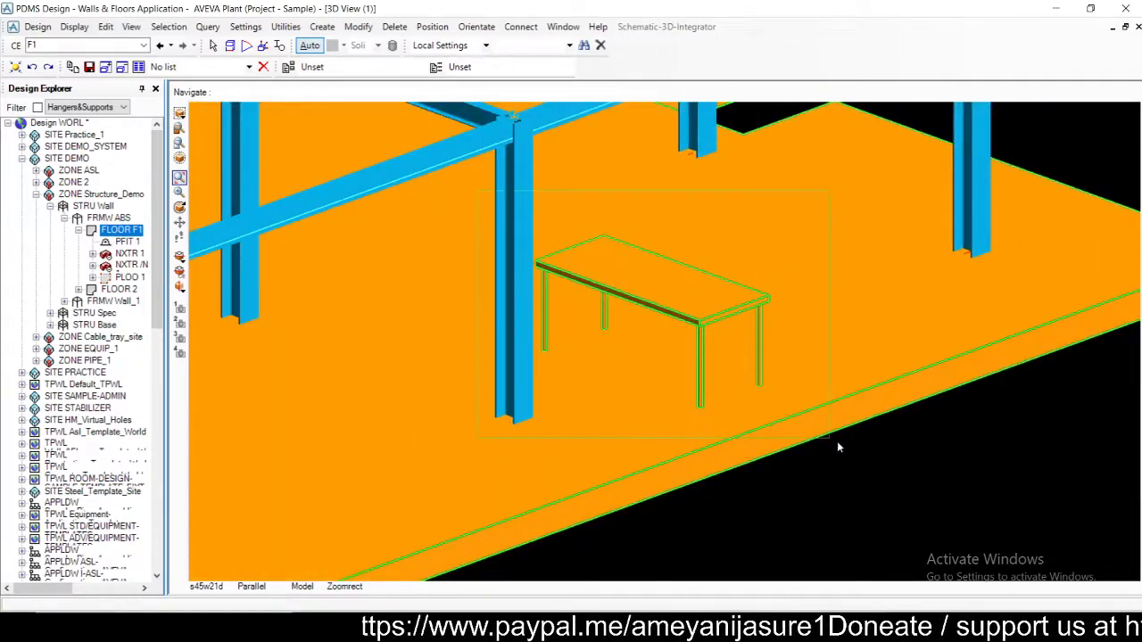
pyautogui.scroll(3, 839, 442)
pyautogui.scroll(-3, 839, 442)
pyautogui.scroll(-3, 839, 446)
pyautogui.press('Left')
pyautogui.press('Left')
pyautogui.press('Left')
pyautogui.press('Left')
pyautogui.press('Left')
pyautogui.press('Left')
pyautogui.press('Left')
pyautogui.press('Left')
pyautogui.press('Left')
pyautogui.press('Left')
pyautogui.press('Left')
pyautogui.press('Left')
pyautogui.press('Left')
pyautogui.press('Left')
pyautogui.press('Left')
pyautogui.press('Left')
pyautogui.press('Left')
pyautogui.press('Left')
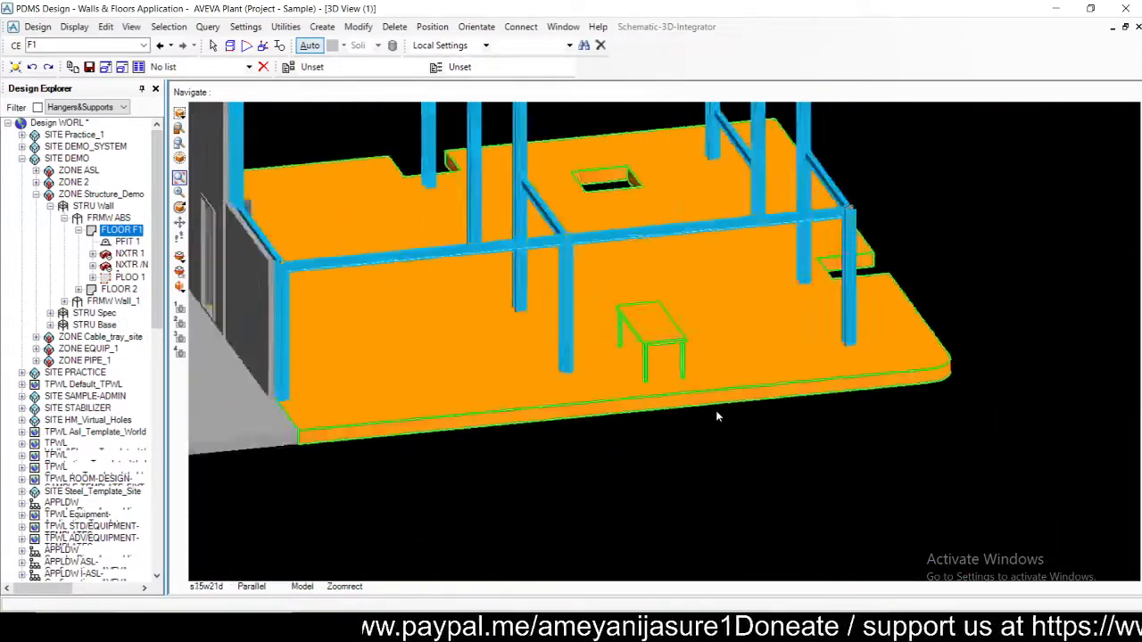